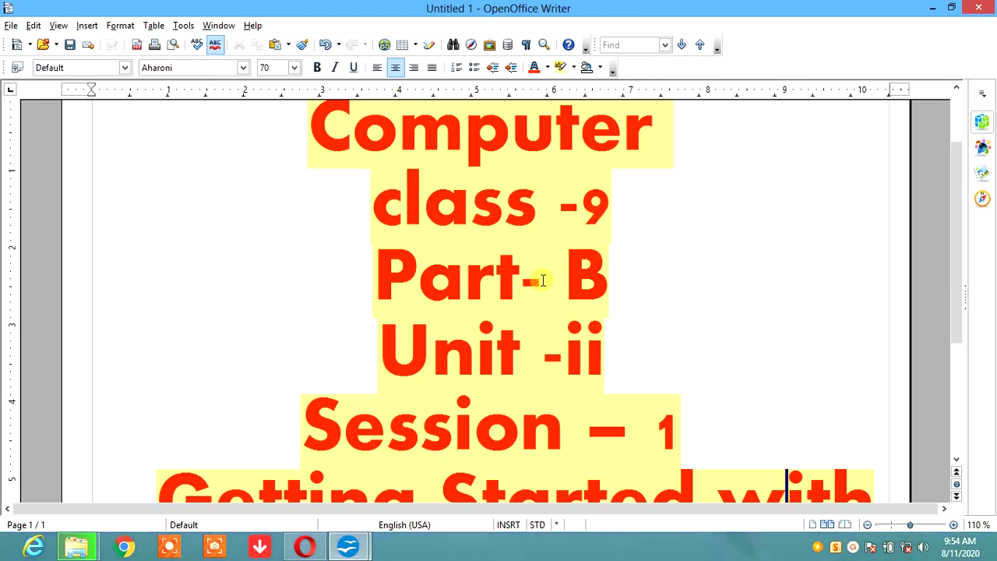
Step: Scroll the Writer document, minimize Writer and relaunch OpenOffice from the desktop
scroll(538, 281, "down", 1)
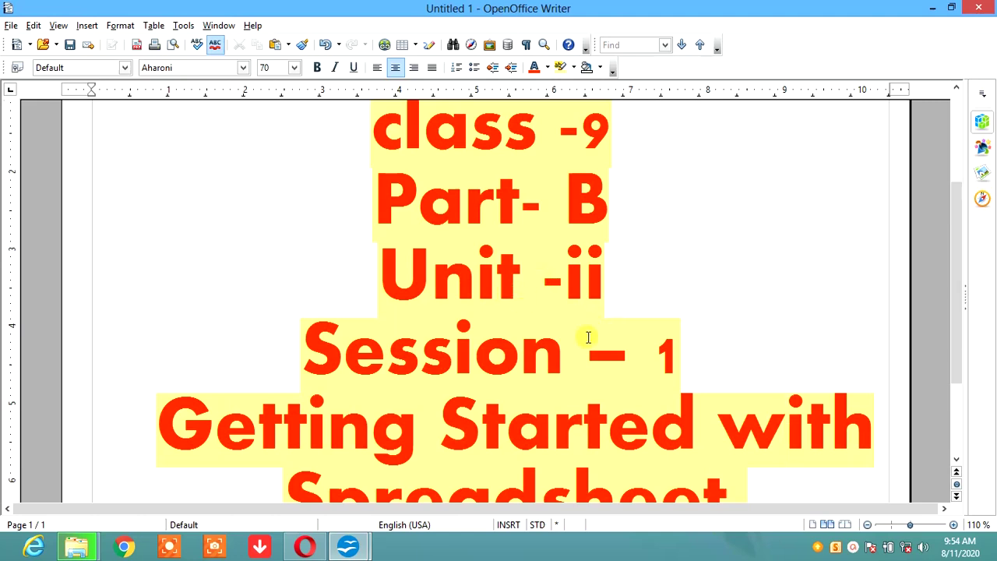
scroll(588, 334, "down", 1)
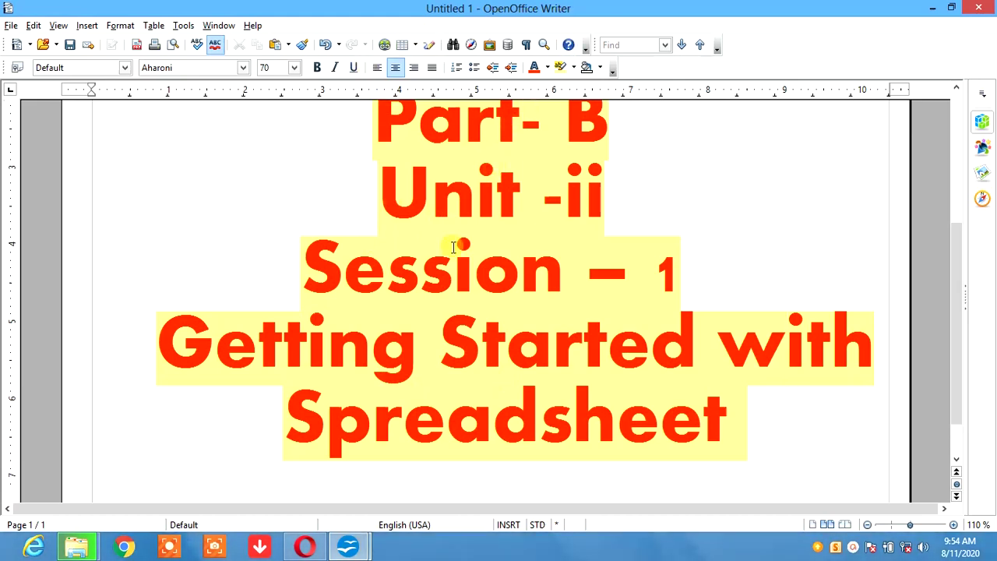
left_click(935, 10)
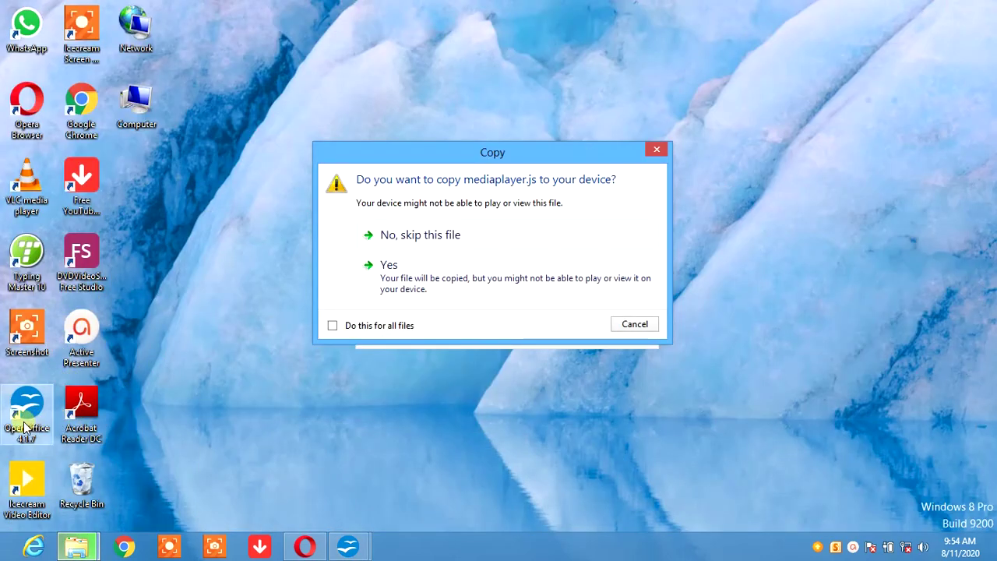
left_click(26, 427)
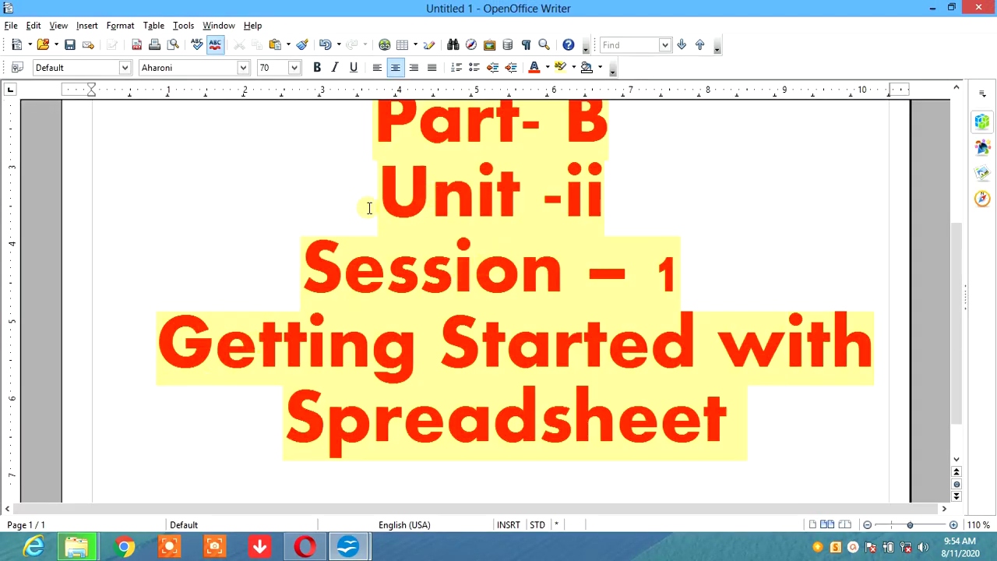
Step: Create a new blank spreadsheet via File > New > Spreadsheet
left_click(8, 25)
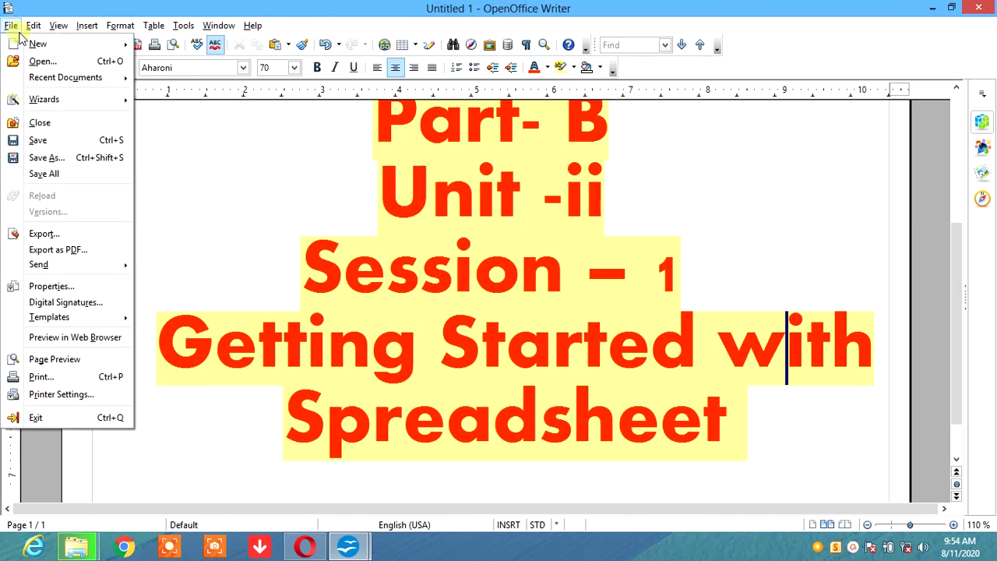
mouse_move(25, 50)
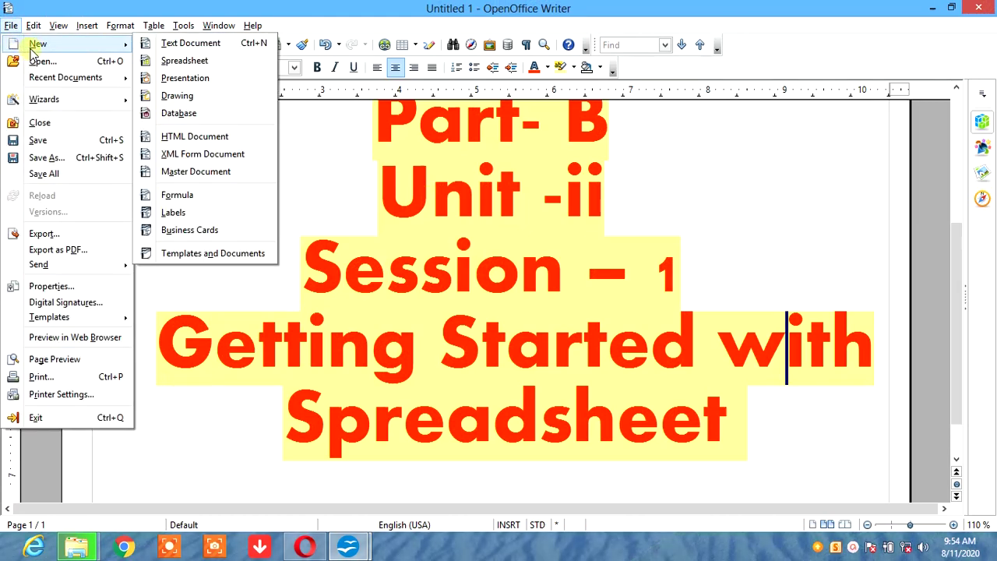
left_click(179, 61)
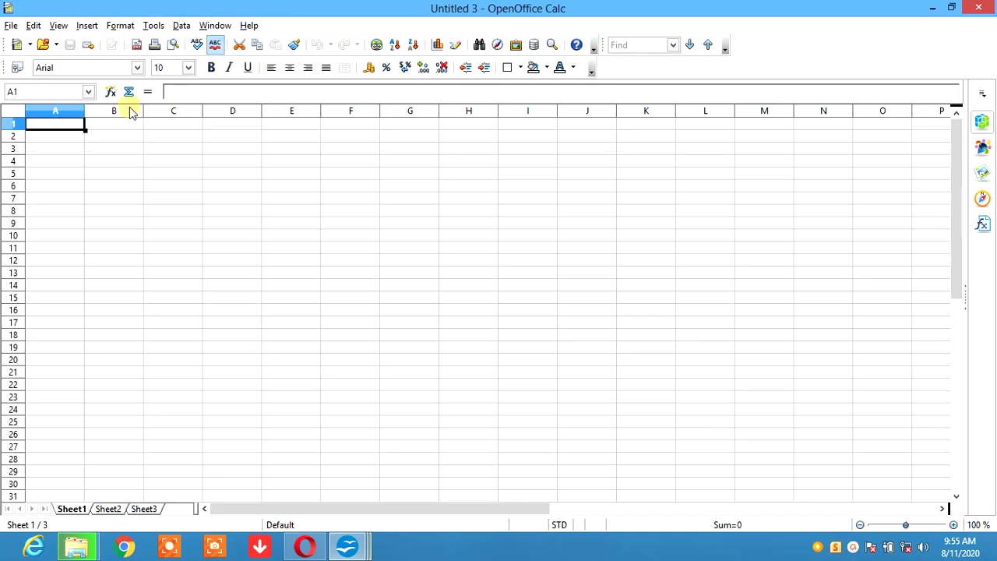
left_click(193, 115)
left_click(226, 110)
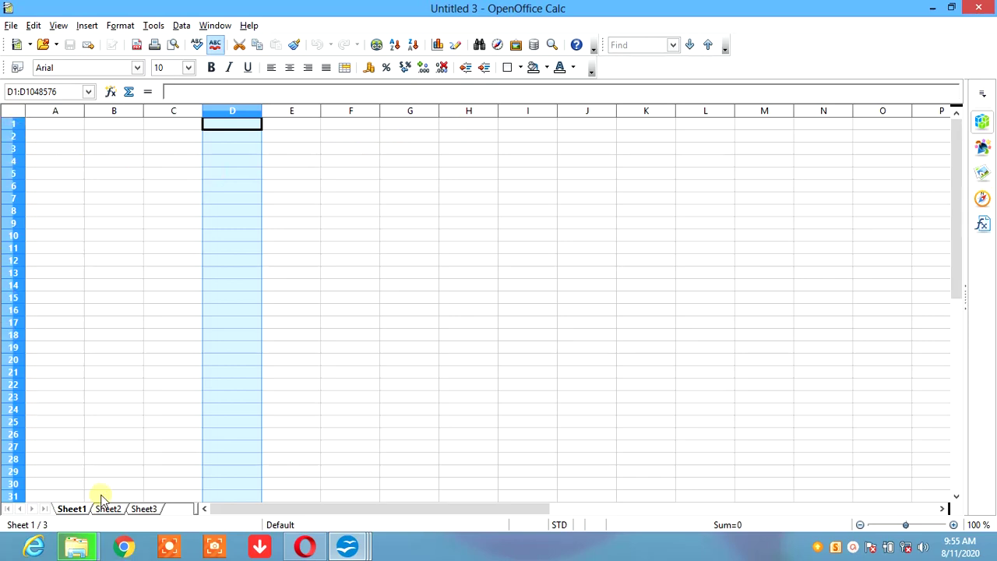
left_click(419, 259)
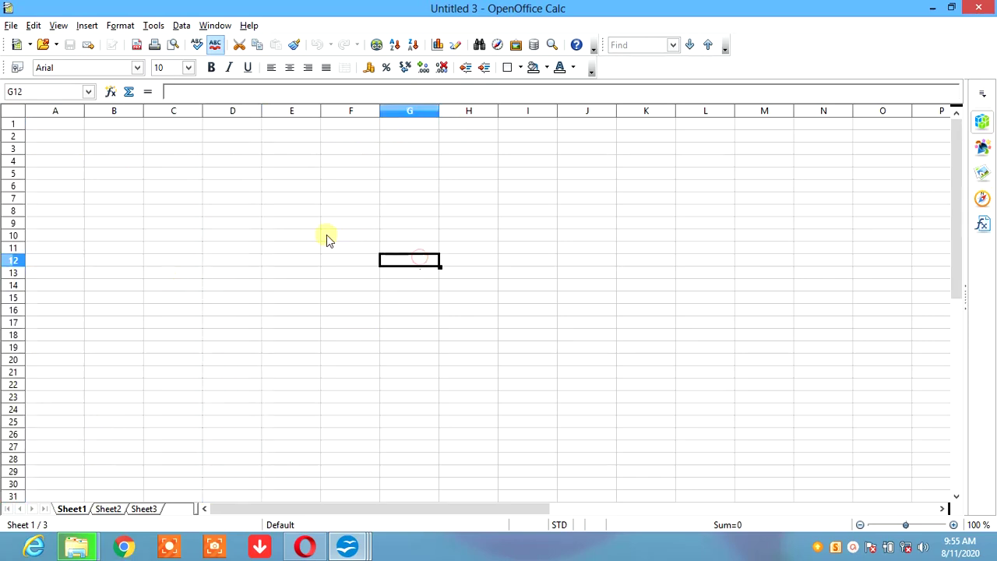
left_click(55, 112)
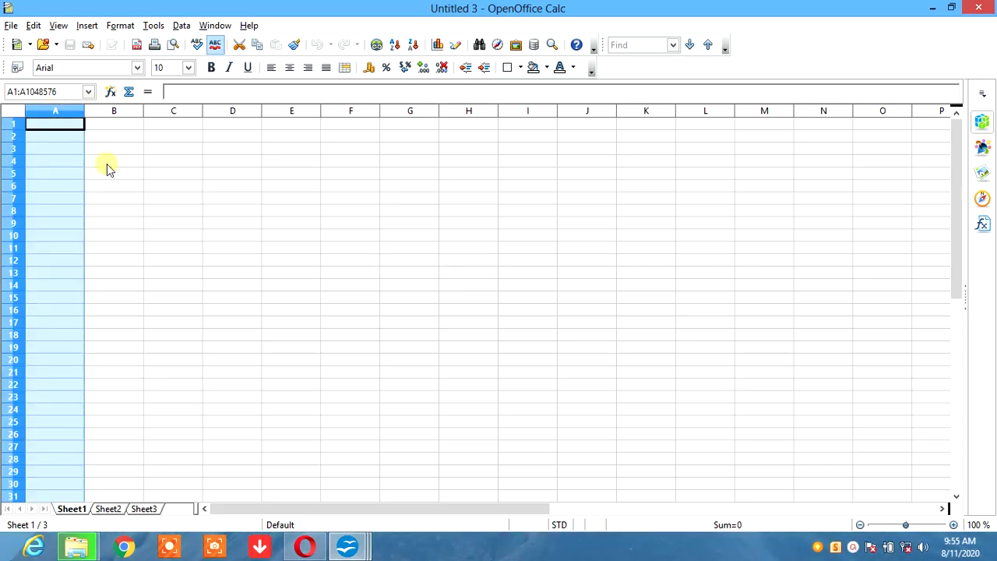
left_click(133, 187)
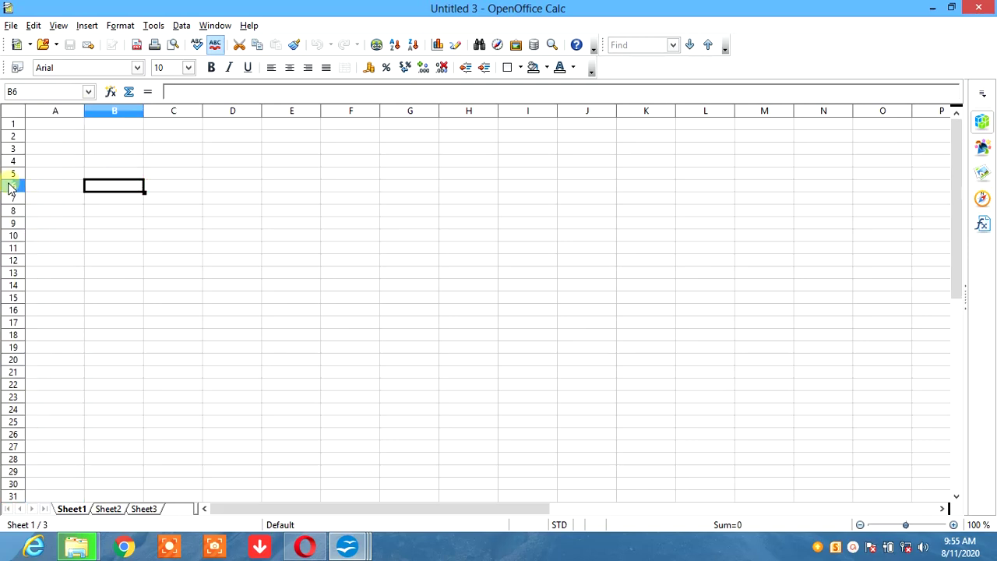
left_click(13, 175)
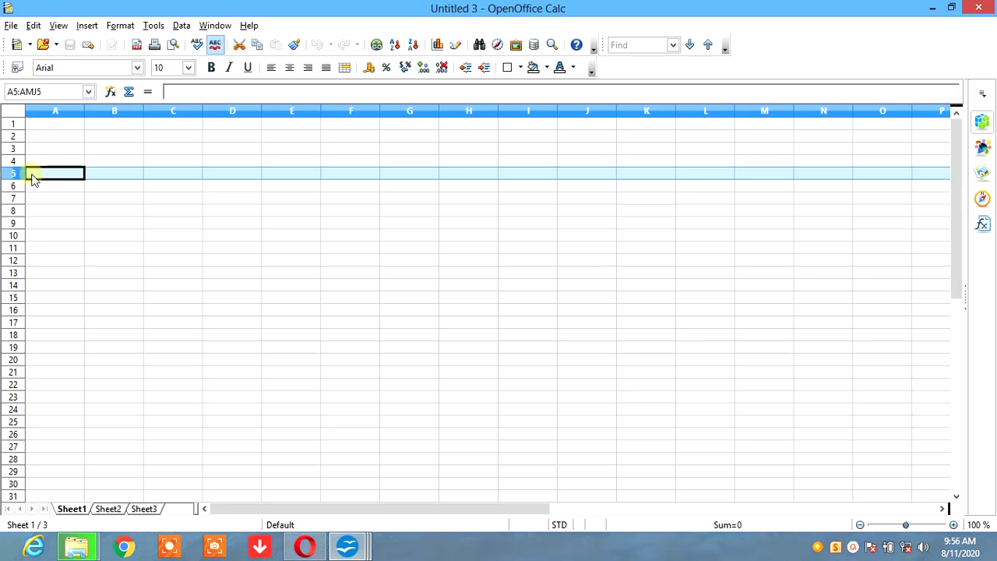
left_click(163, 199)
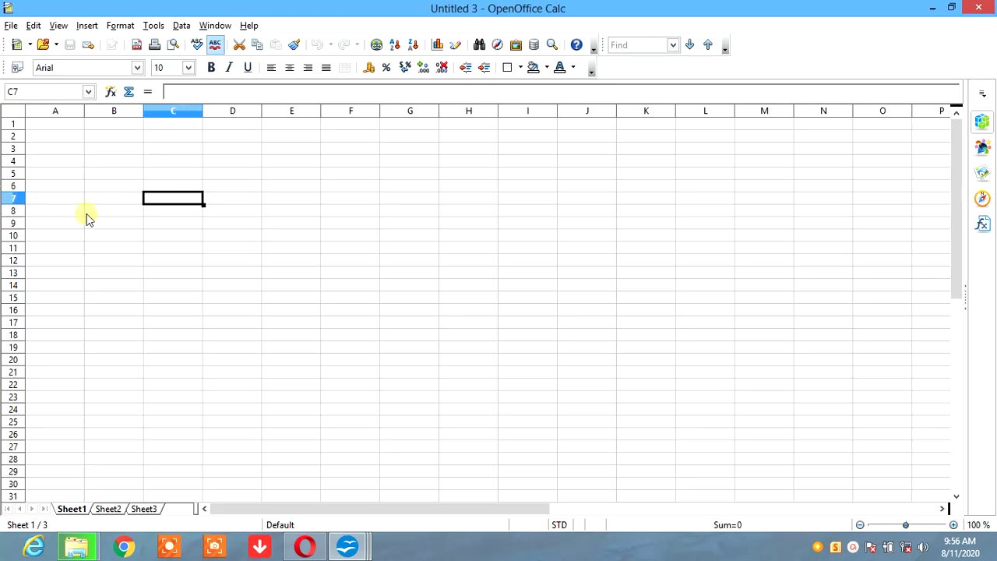
left_click(190, 210)
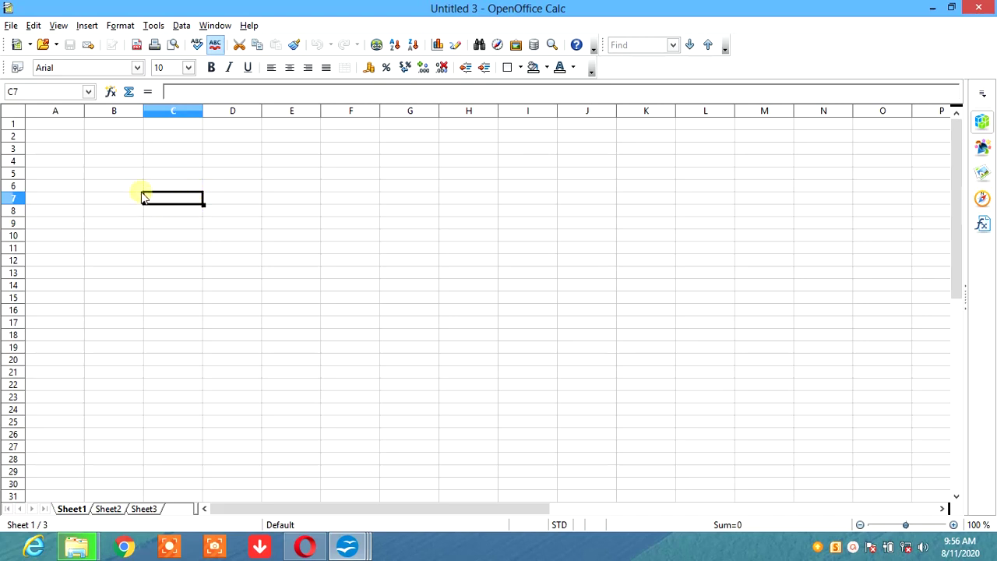
left_click(302, 179)
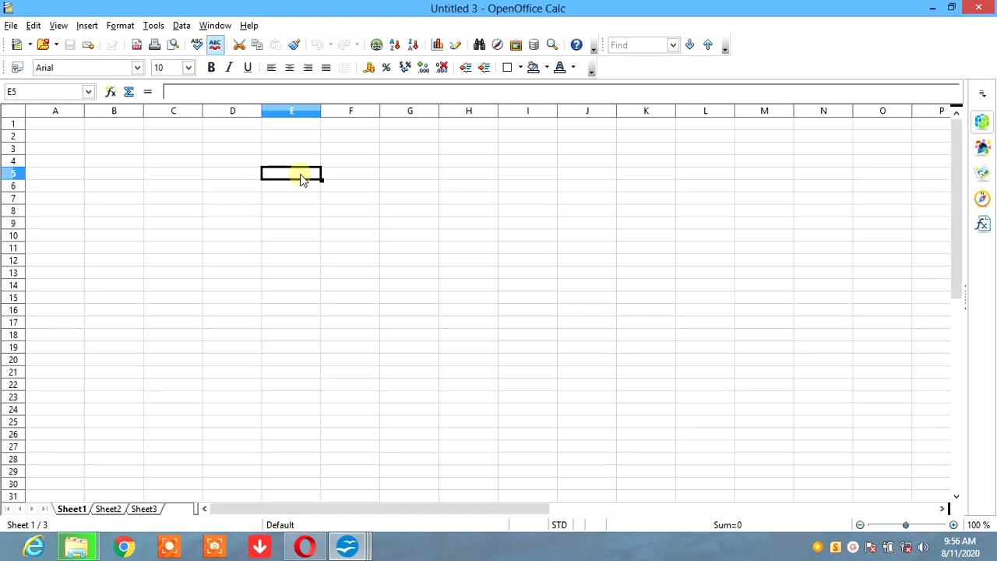
left_click(199, 178)
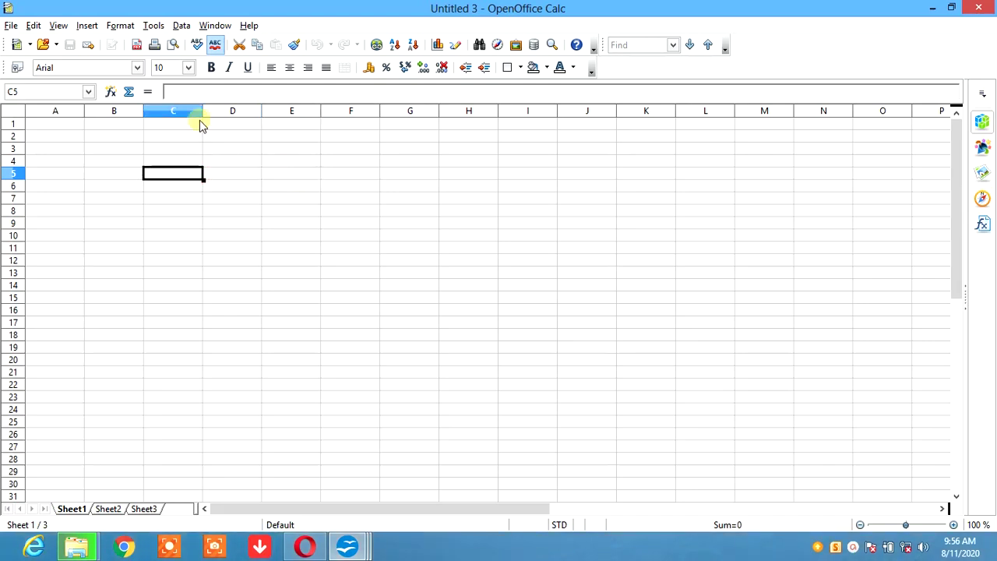
left_click(107, 141)
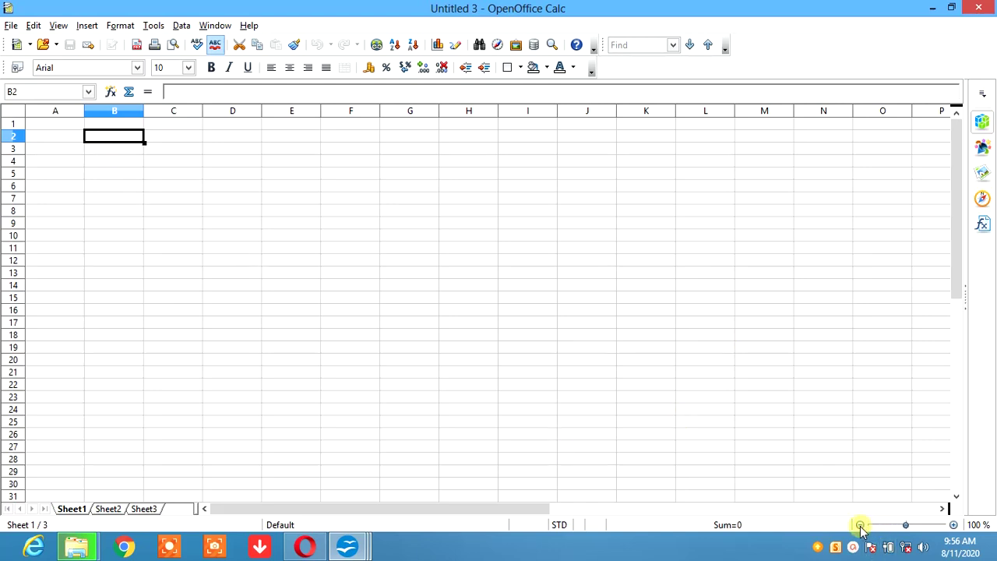
Step: Zoom the blank sheet in to 240%, then select cell B3 and then C2
left_click(955, 524)
left_click(955, 525)
left_click(955, 524)
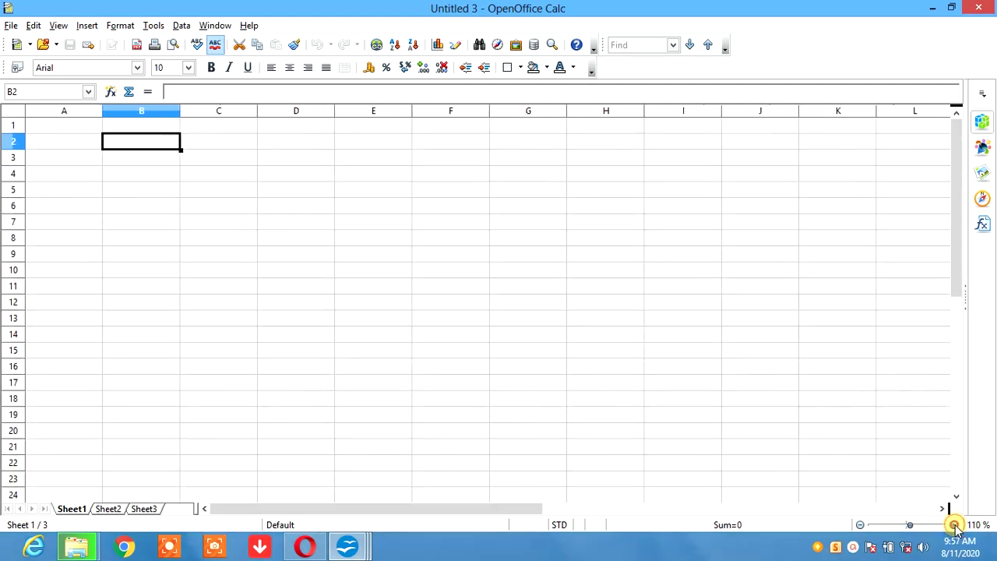
left_click(955, 524)
left_click(955, 524)
left_click(954, 524)
left_click(955, 524)
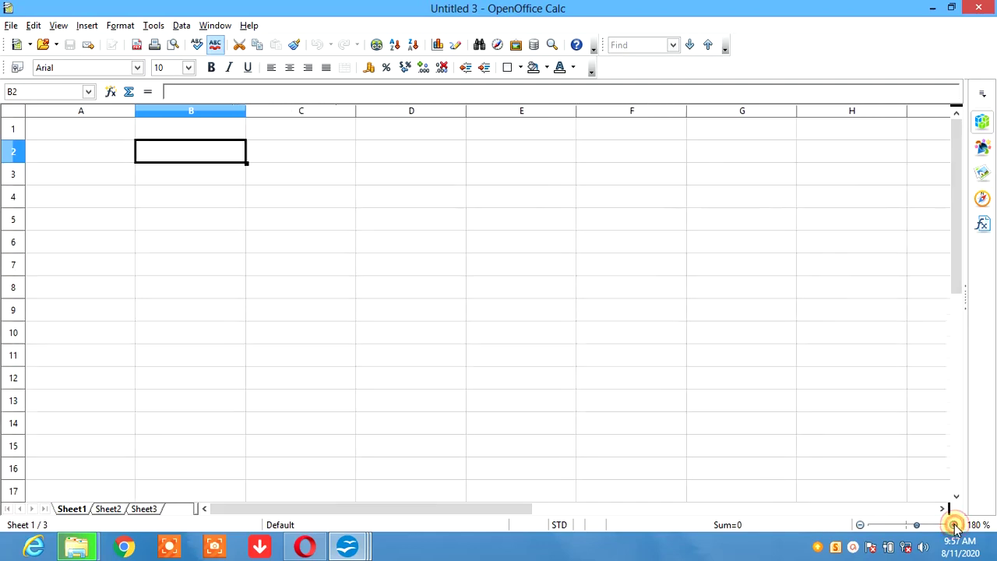
left_click(955, 525)
left_click(955, 524)
left_click(955, 524)
left_click(955, 524)
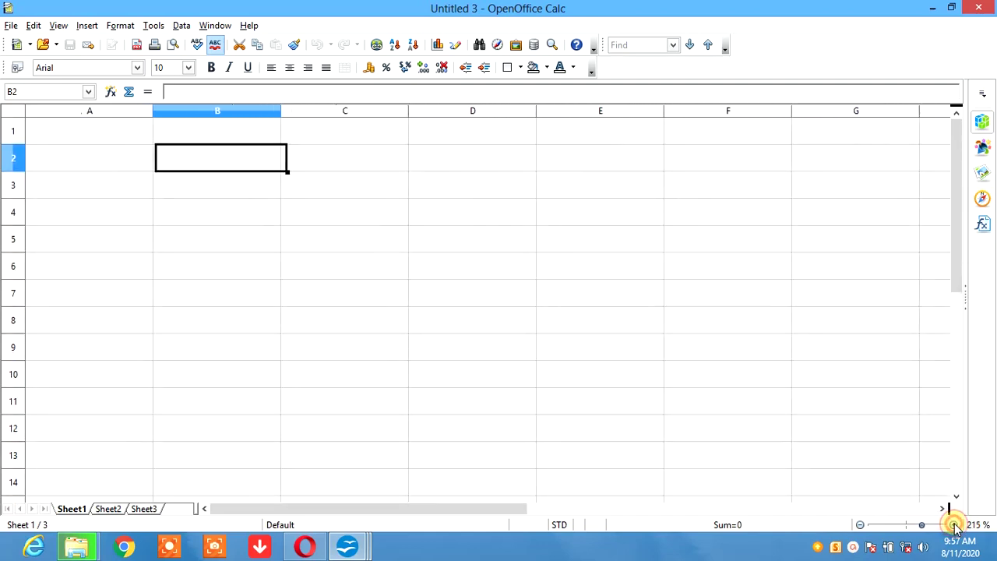
left_click(955, 524)
left_click(955, 524)
left_click(955, 524)
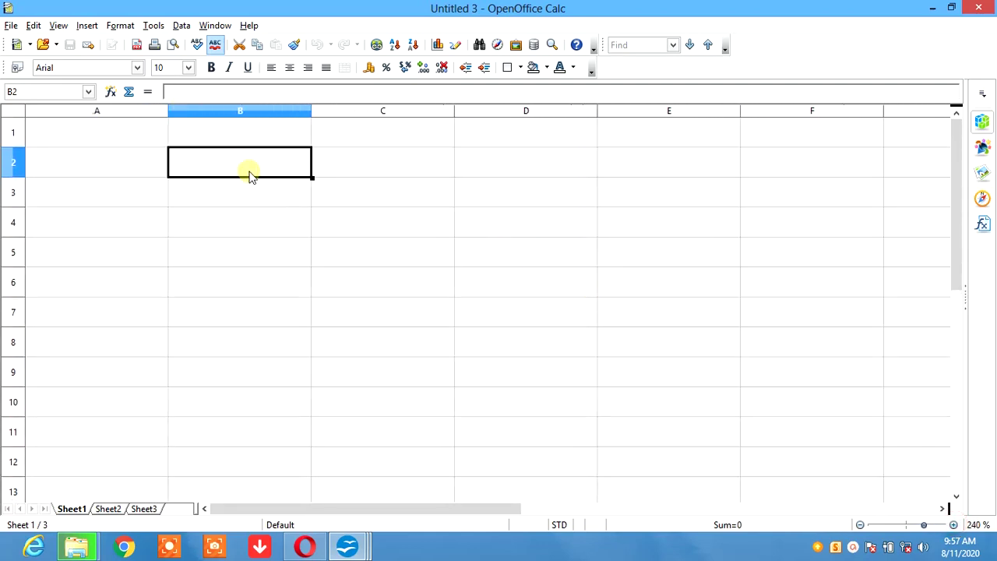
left_click(260, 194)
left_click(382, 164)
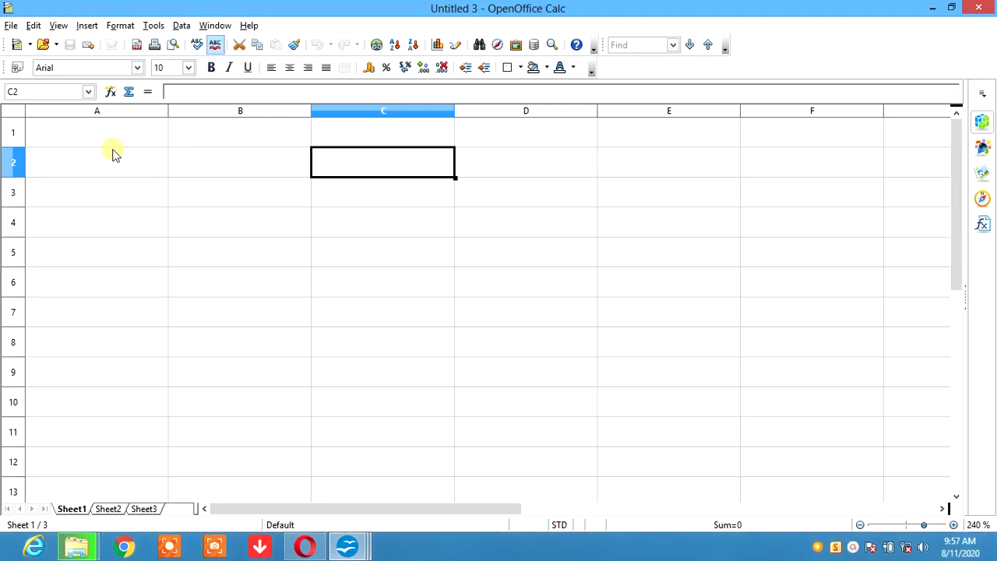
left_click_drag(113, 165, 304, 313)
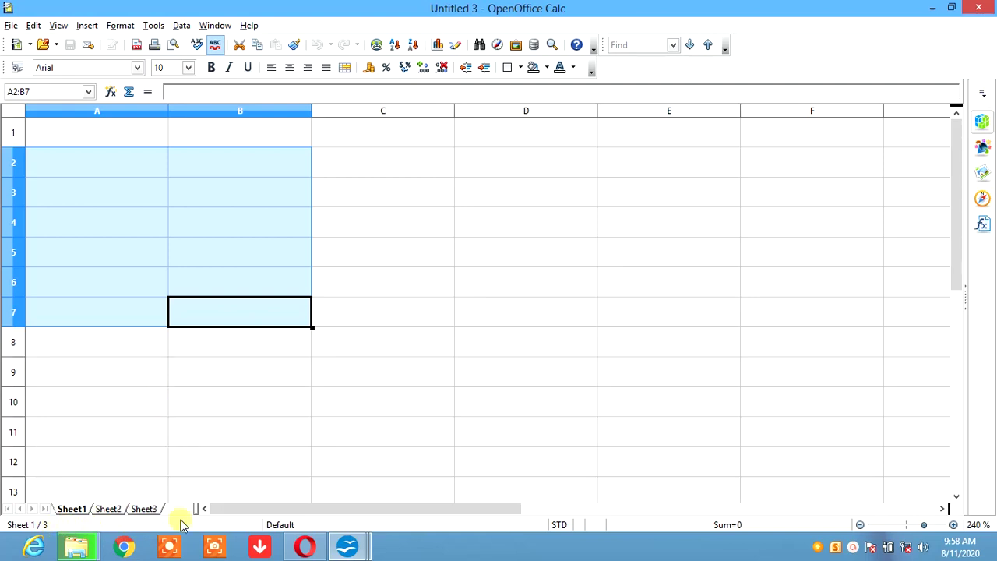
left_click(394, 244)
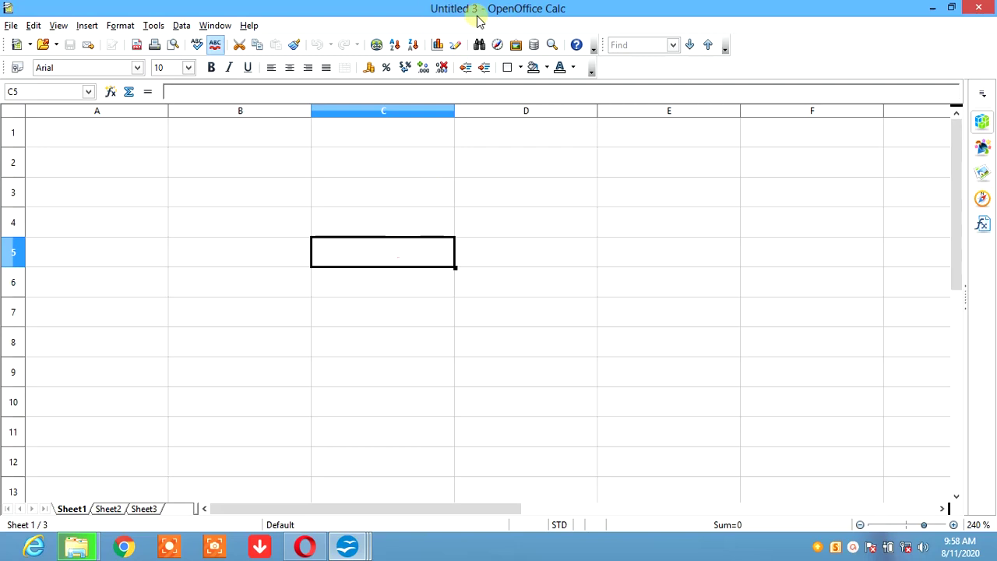
Step: Save the workbook as 'class 9 practical.ods', then start typing 'class' into C2
left_click(14, 28)
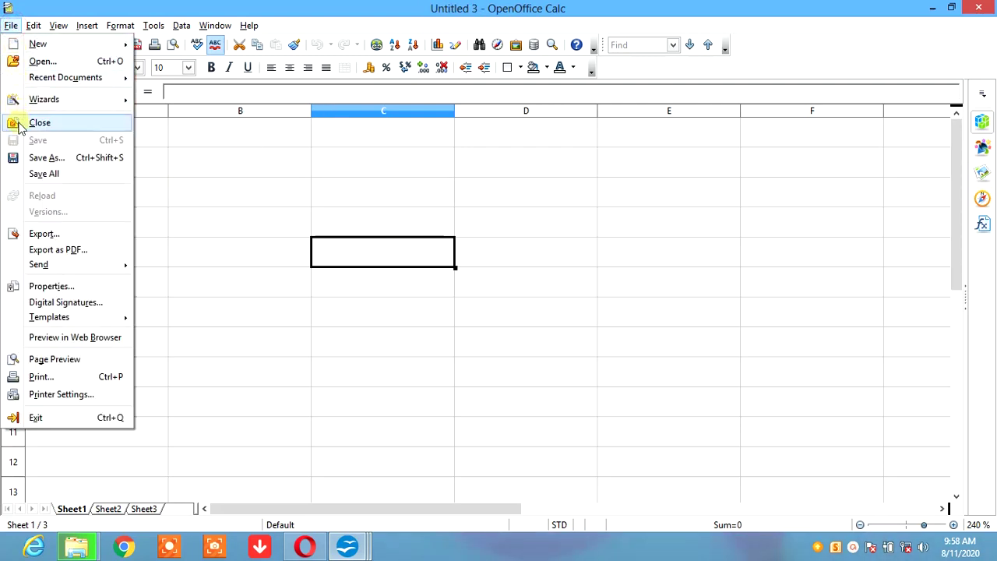
left_click(26, 158)
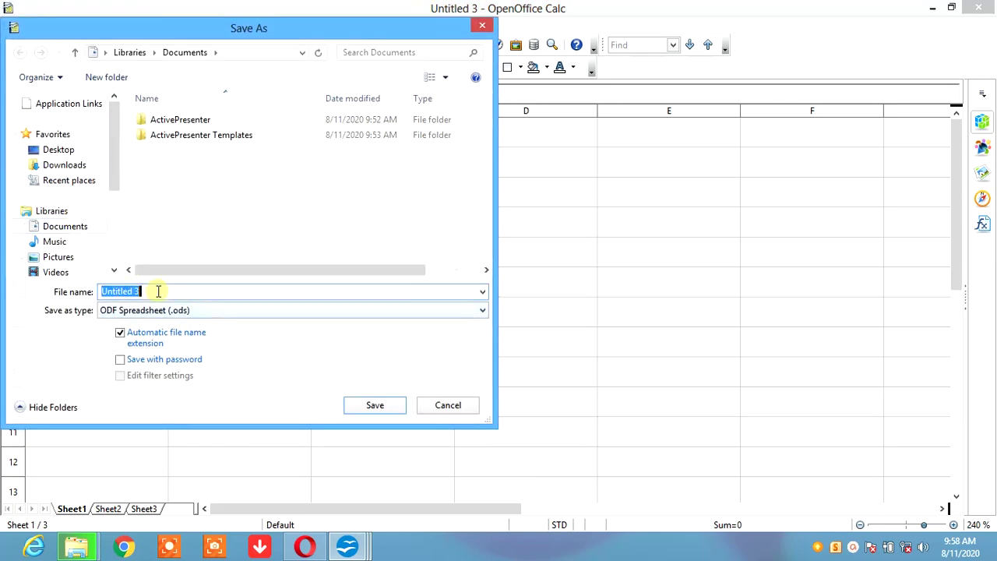
key("BackSpace")
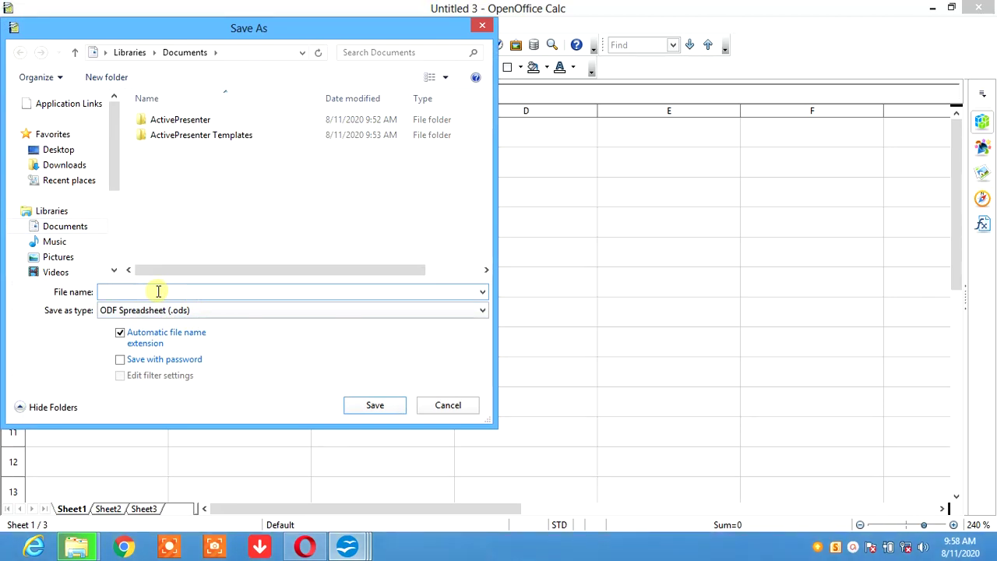
type("cass ")
type("9 ")
type("practi")
type("ce")
left_click(382, 406)
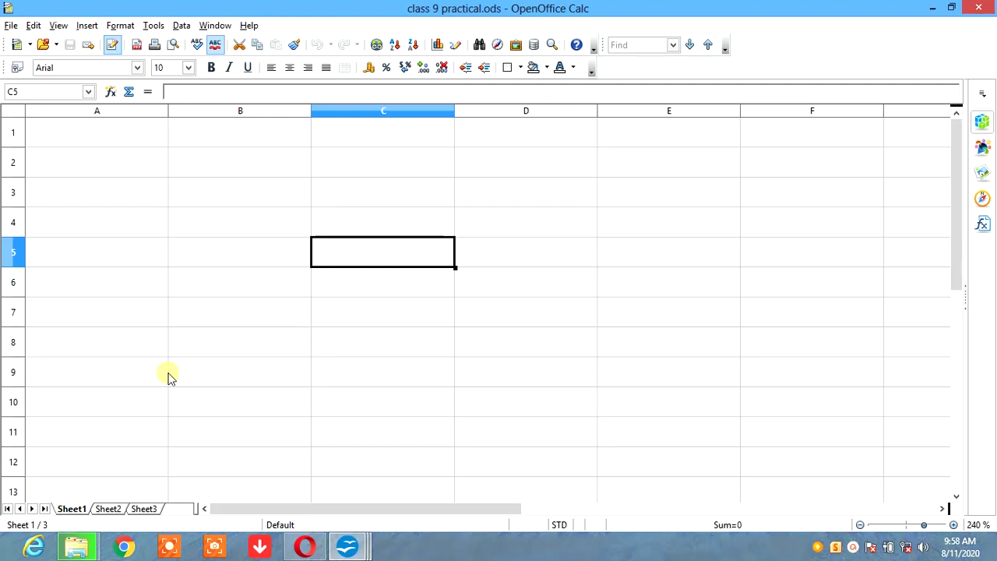
left_click(412, 176)
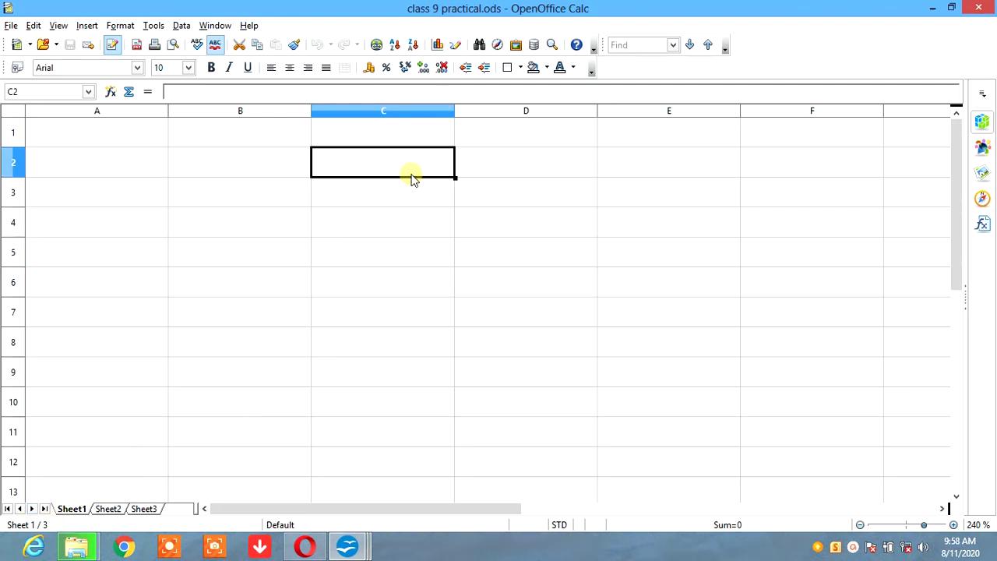
type("cla")
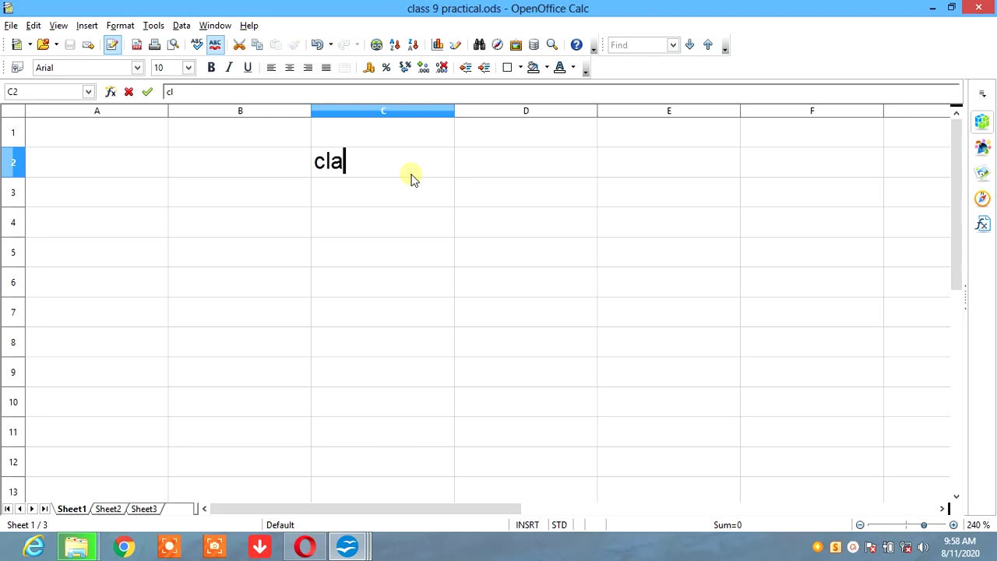
type(" ss")
Step: Correct C2 to read 'class', enter 'subject' in D2, then edit D2 in the input line
key("BackSpace")
key("BackSpace")
key("BackSpace")
type("ss")
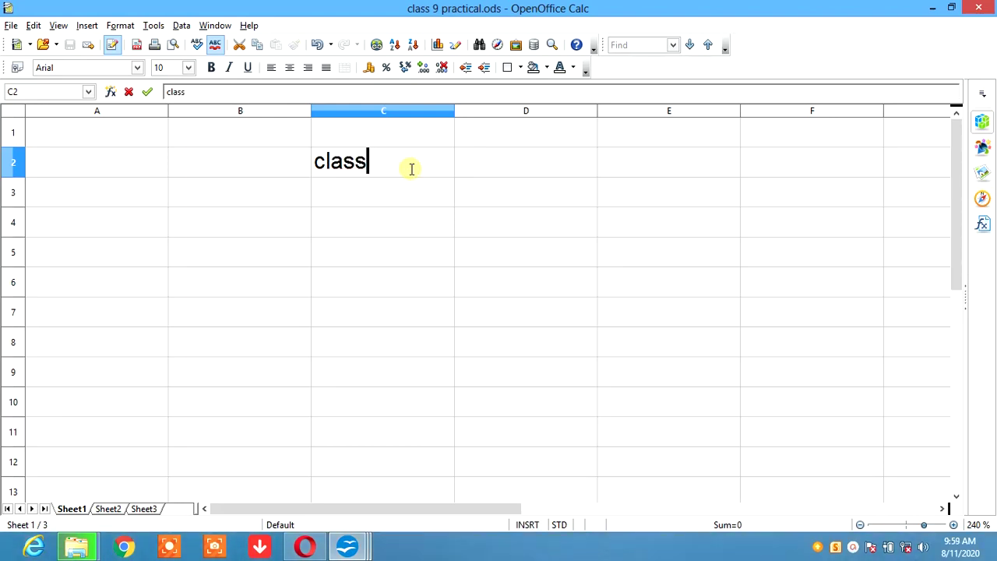
left_click(481, 166)
type("s")
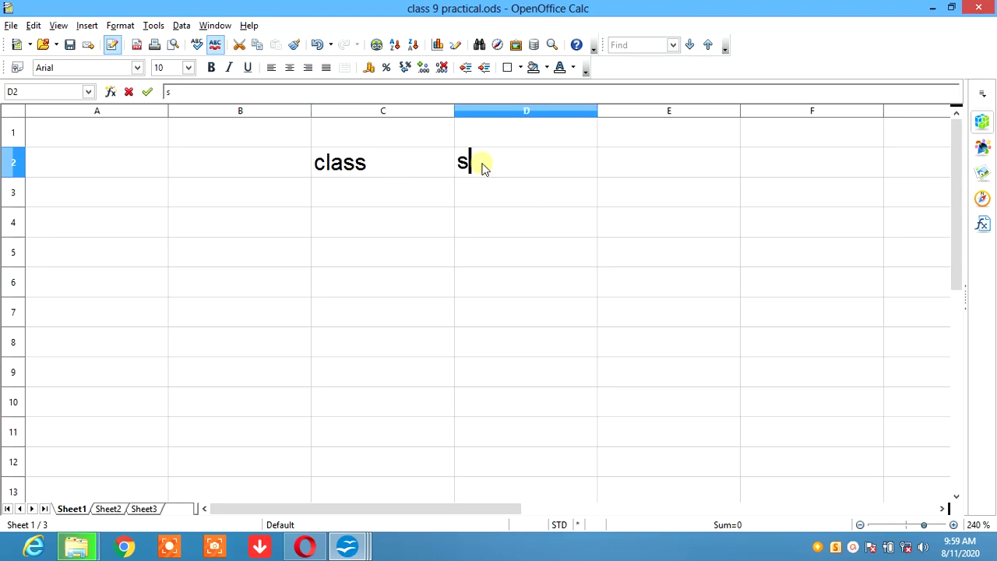
type("ubje")
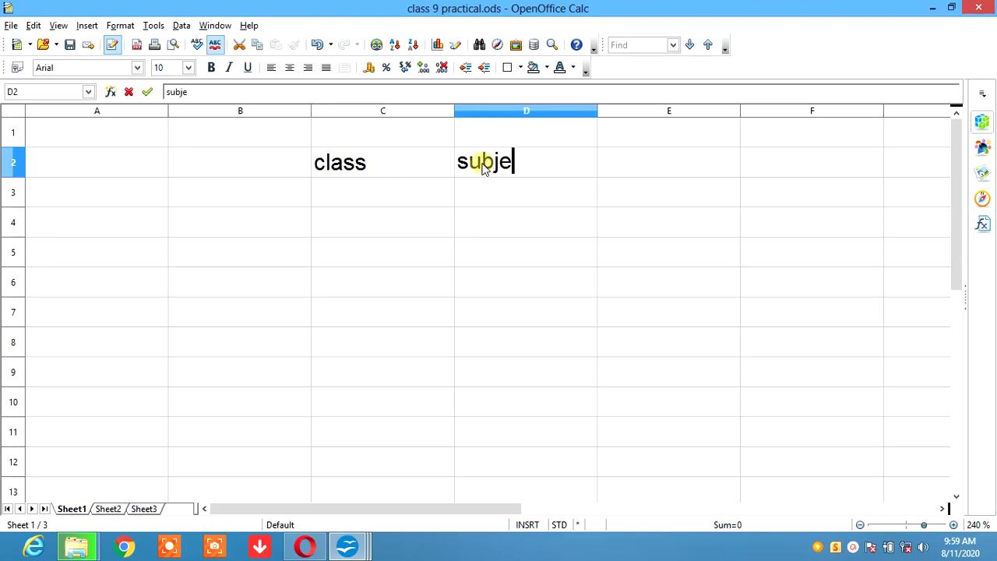
type("ct")
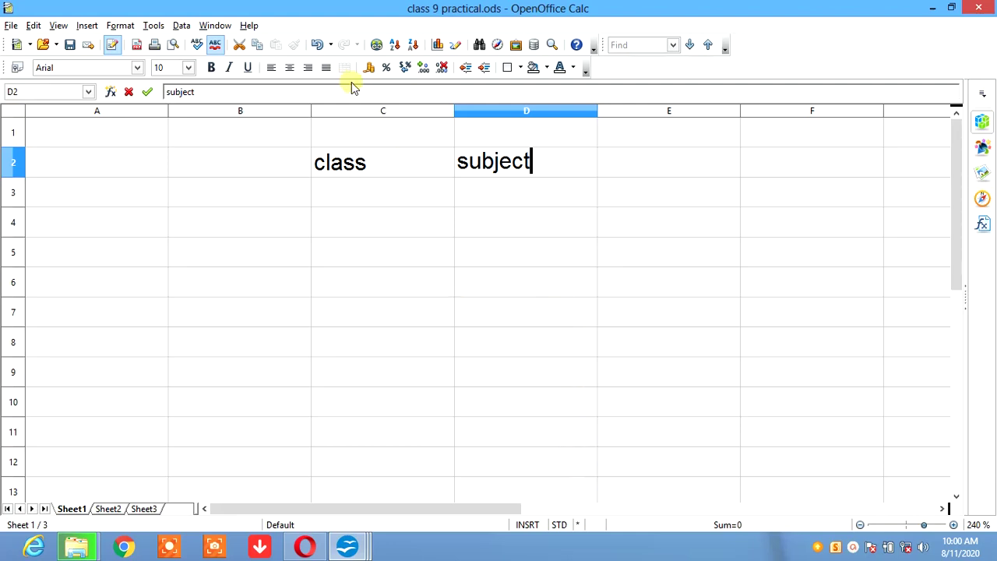
left_click(290, 94)
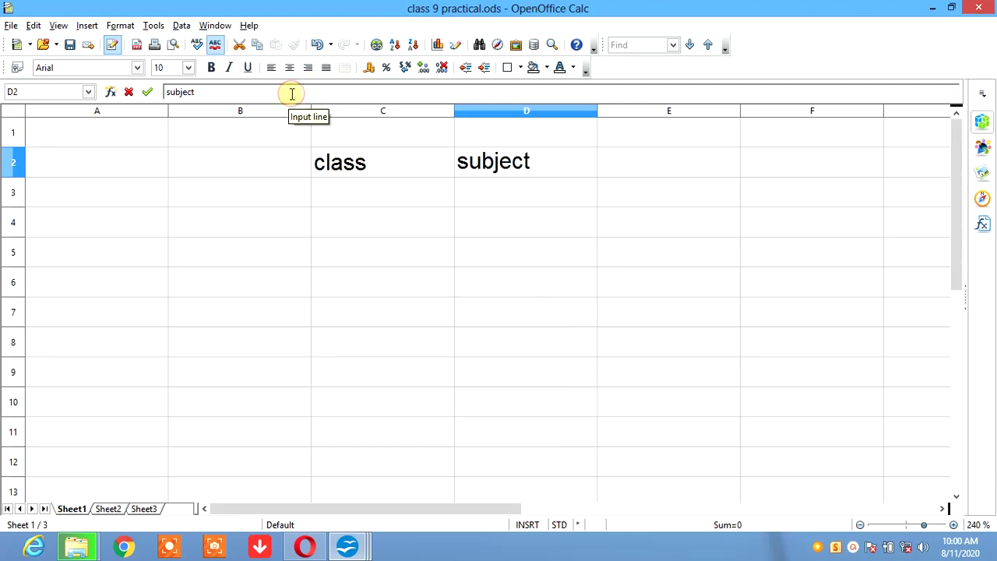
Step: Erase 'subject' from D2 so 'class' in C2 is the only heading
key("BackSpace")
key("BackSpace")
key("BackSpace")
key("BackSpace")
key("BackSpace")
key("BackSpace")
key("BackSpace")
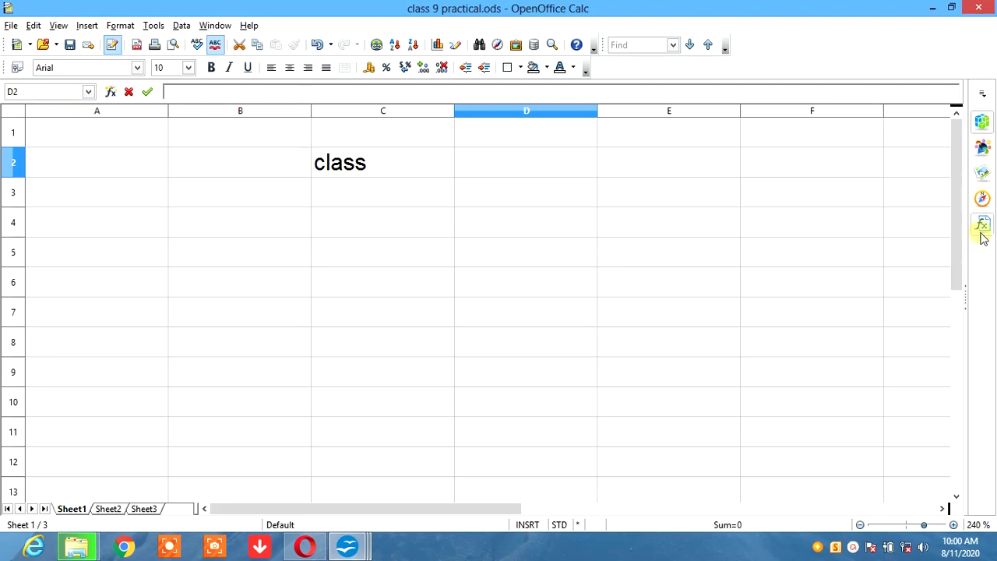
left_click_drag(958, 226, 958, 204)
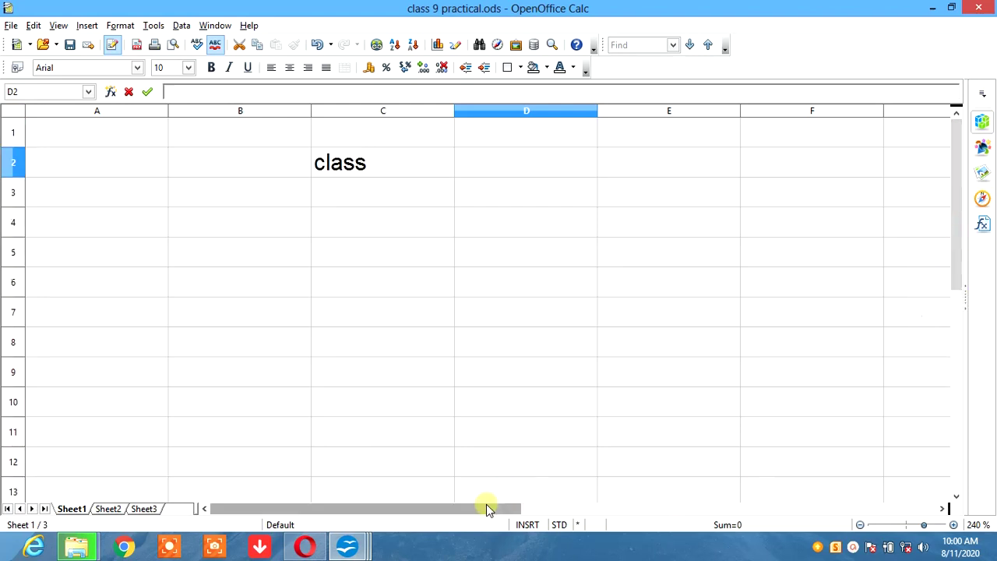
mouse_move(486, 508)
left_mouse_down()
mouse_move(611, 510)
mouse_move(531, 510)
left_mouse_up()
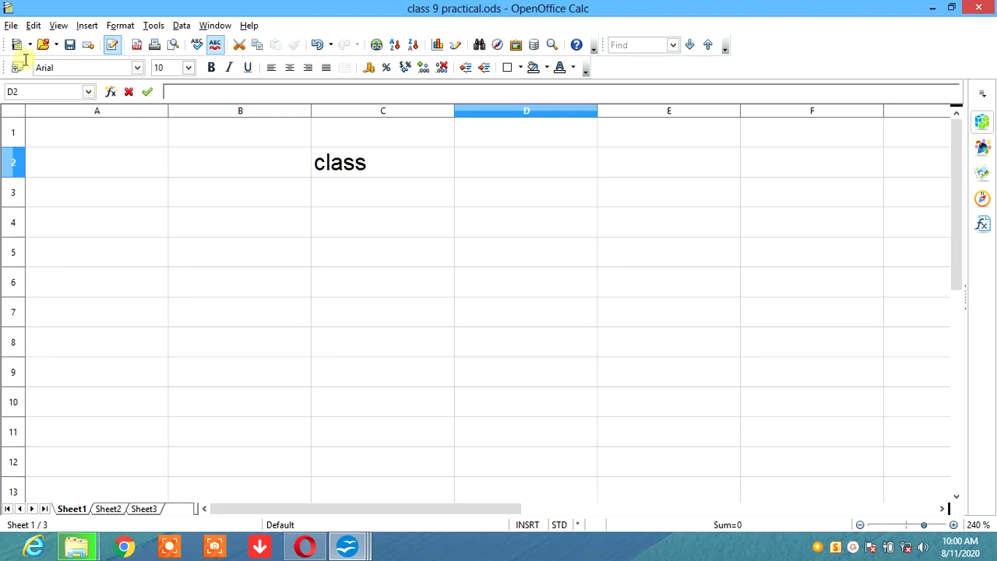
left_click(12, 27)
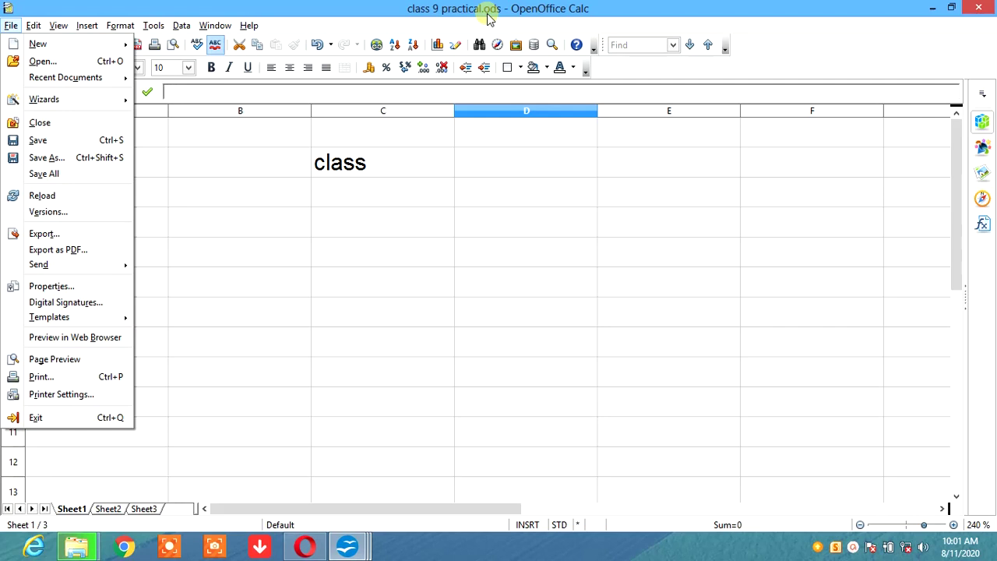
Step: Replace 'class' with 2 and 4 in C2:C3, then fill the even series to 20 in C11
left_click(393, 159)
left_click(393, 161)
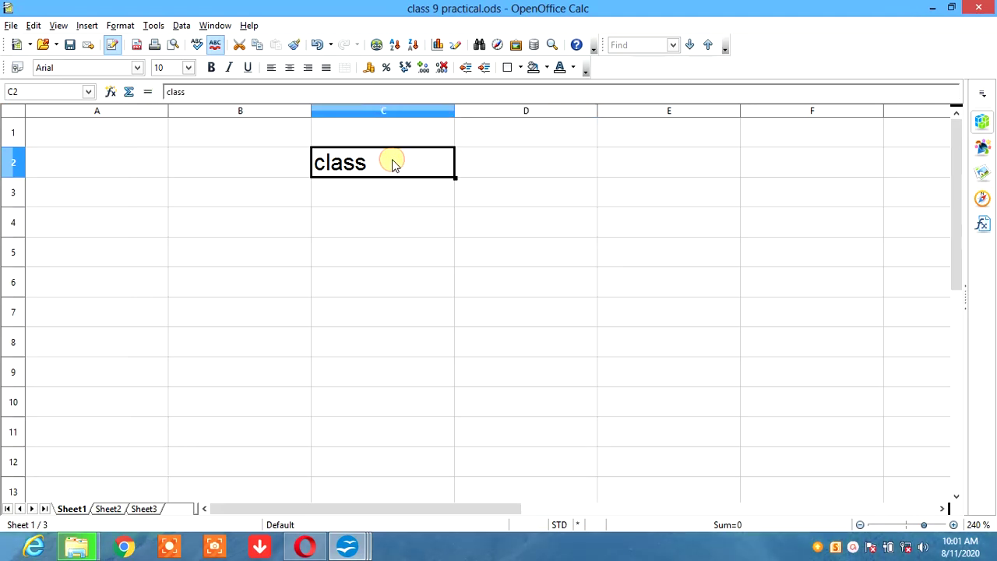
key("Delete")
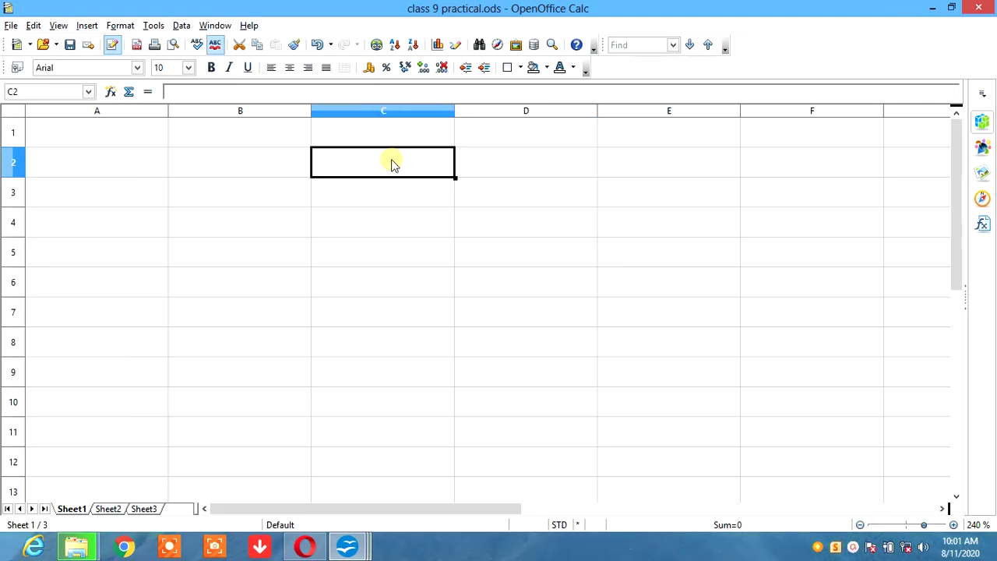
type("2")
key("Return")
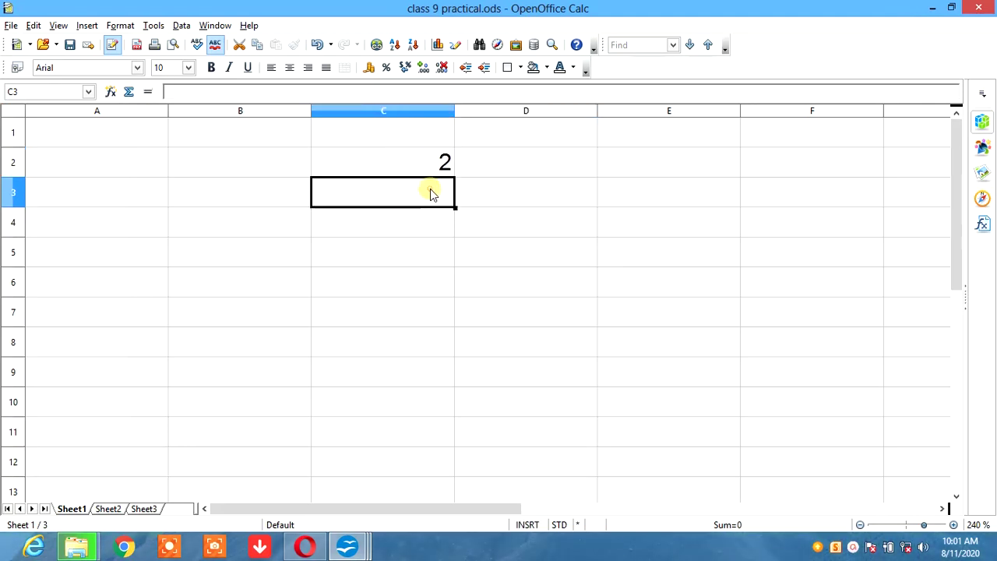
type("4")
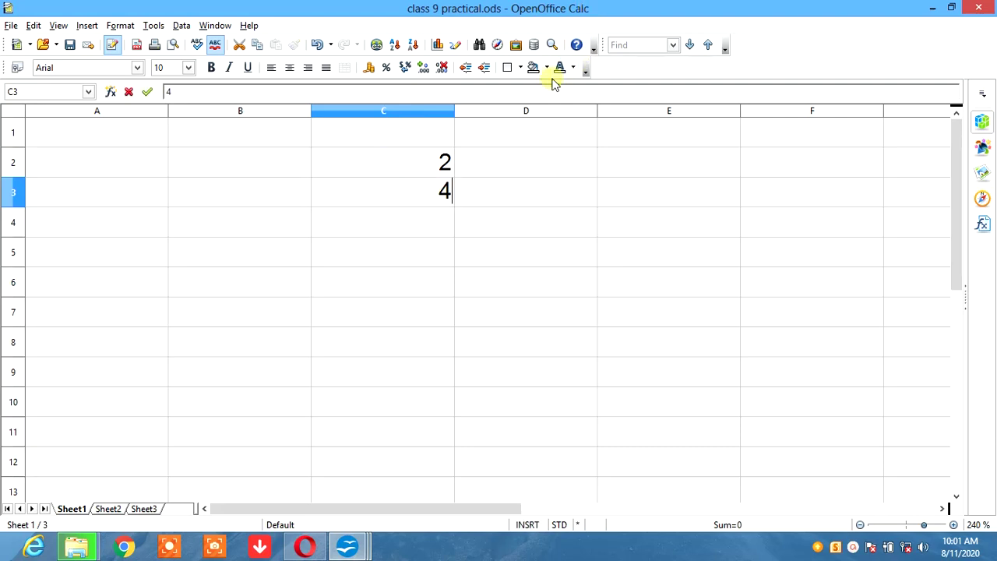
left_click(398, 168)
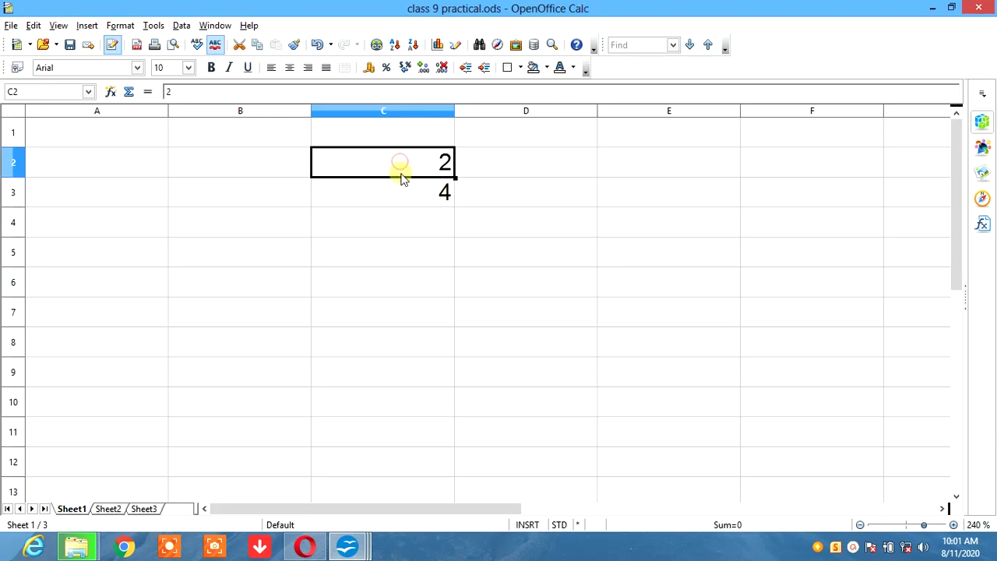
left_click_drag(398, 170, 398, 190)
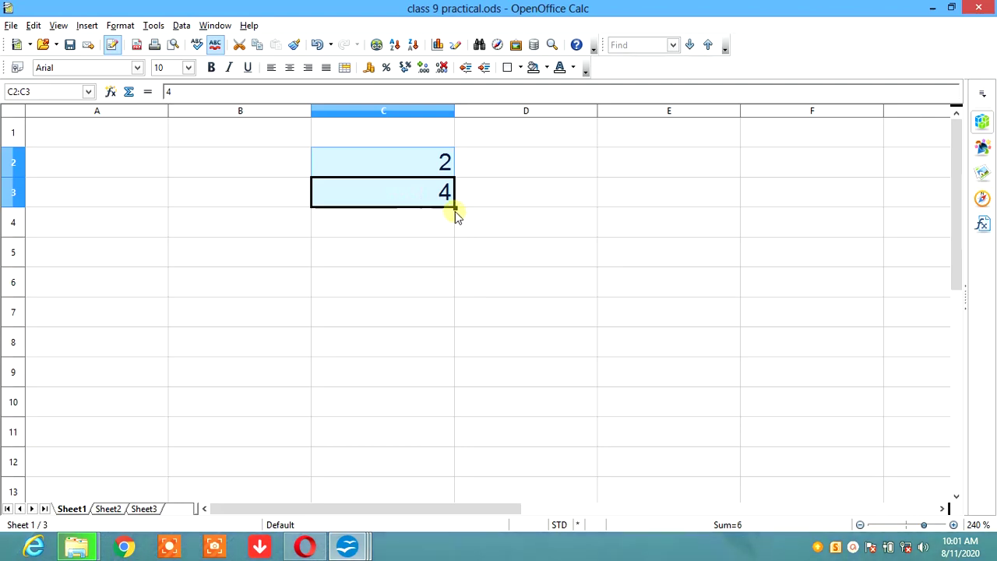
left_click_drag(455, 207, 438, 449)
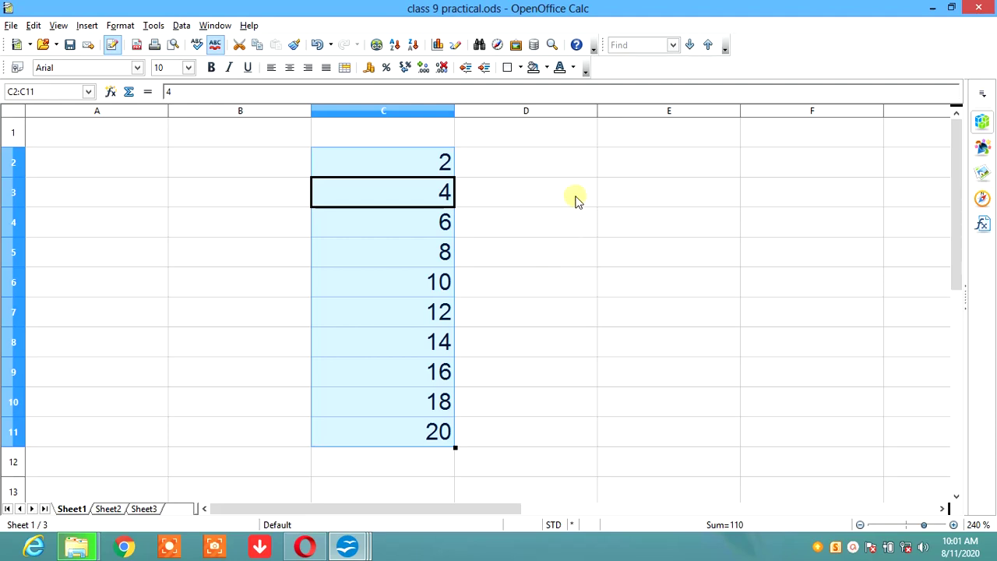
left_click(569, 161)
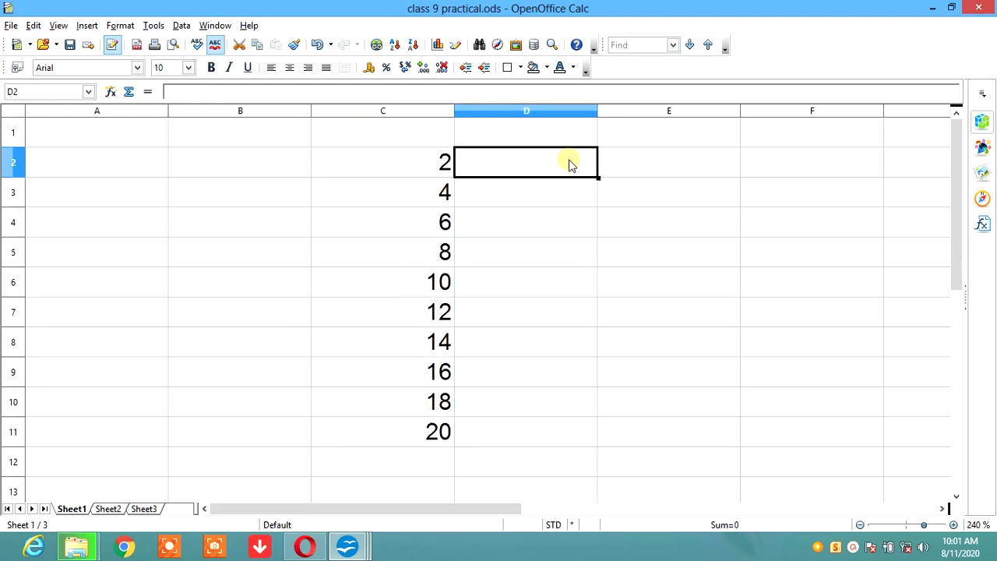
Step: Enter 'sunday' in D2 and 'monday' in D3, then fill the day names down to D11
type("sunda")
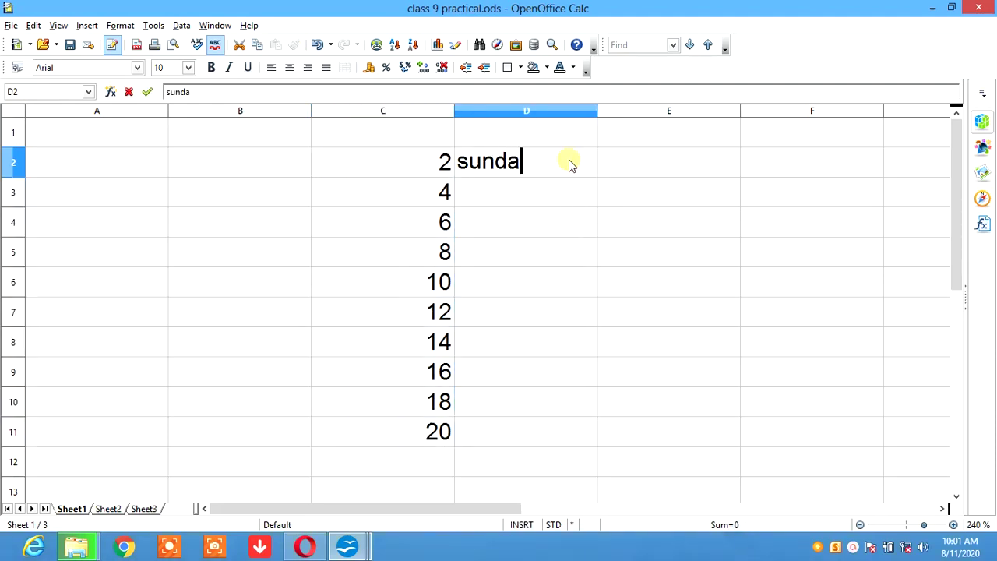
type("y")
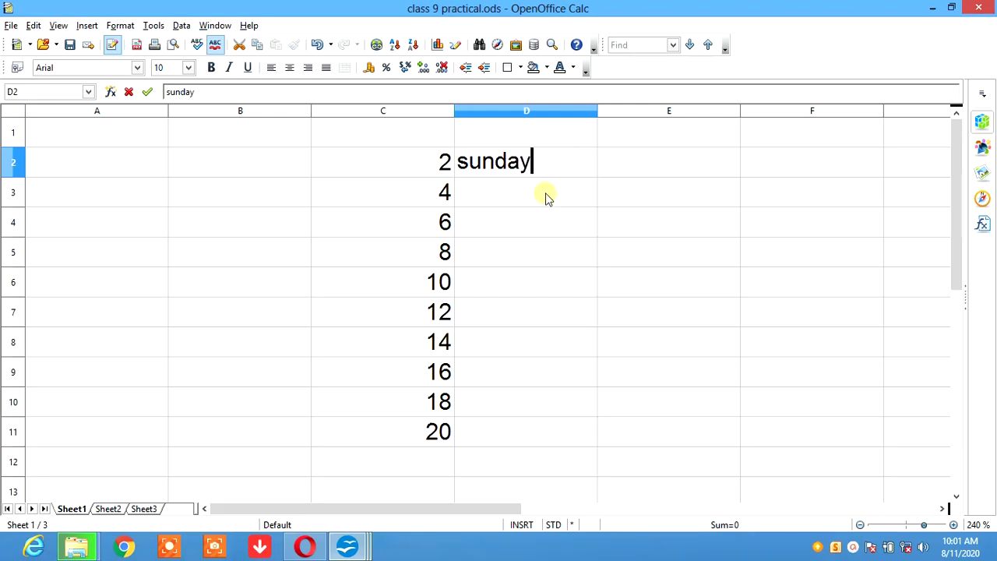
left_click(548, 197)
type("mo")
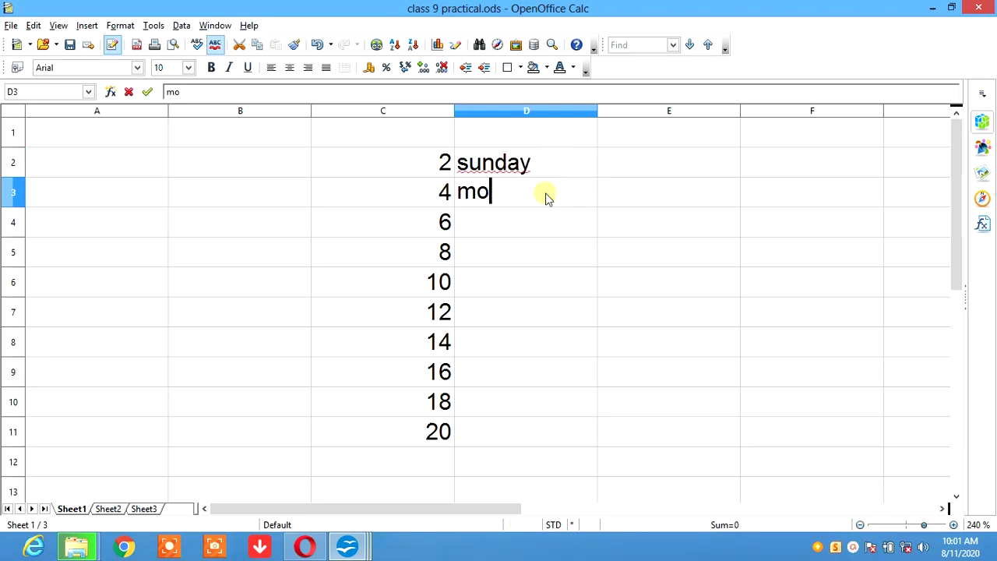
type("nday")
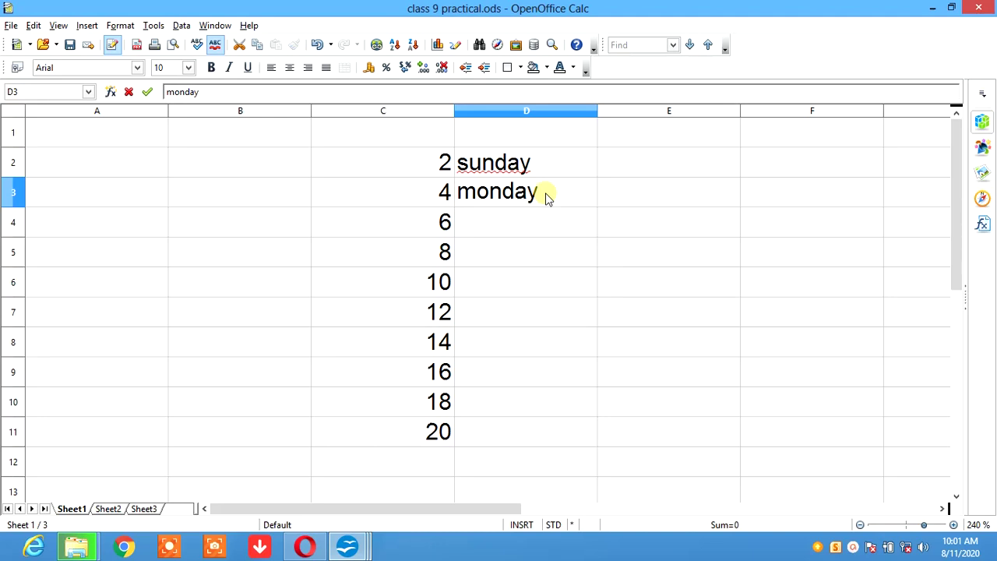
left_click(558, 202)
left_click_drag(548, 167, 547, 192)
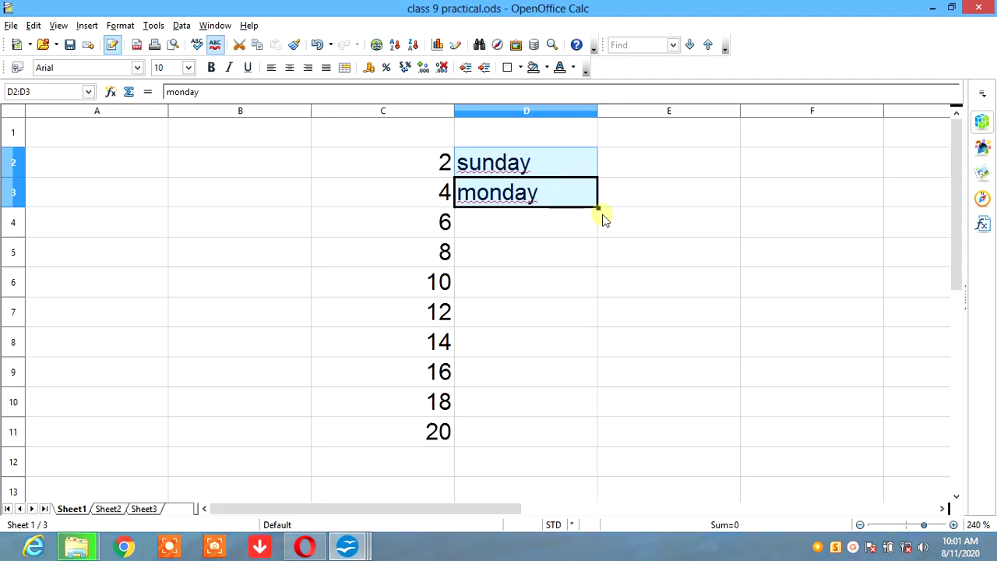
left_click_drag(598, 209, 597, 434)
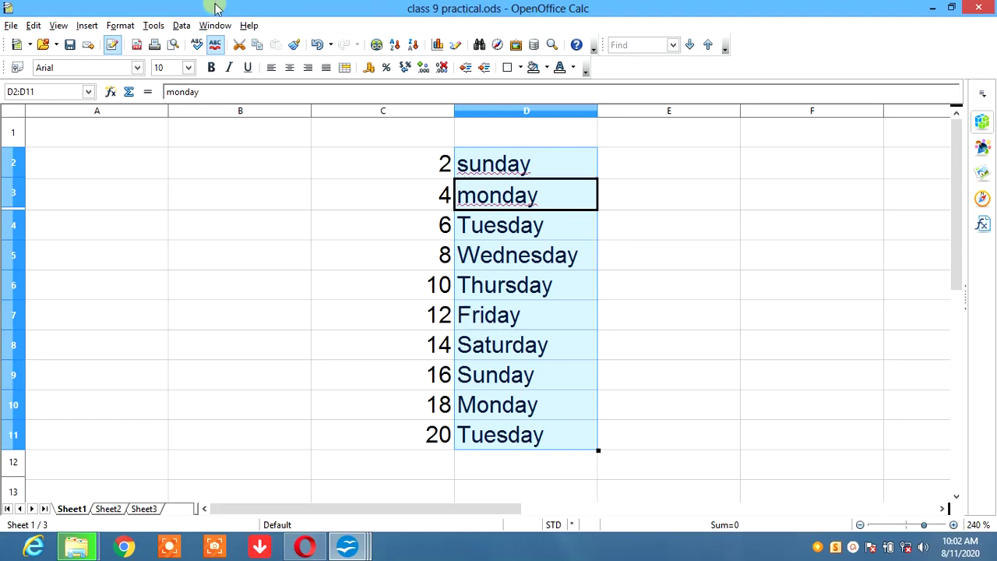
Step: Insert blank cells at D2:D11 with Shift cells right, moving the day names into column E
left_click(92, 30)
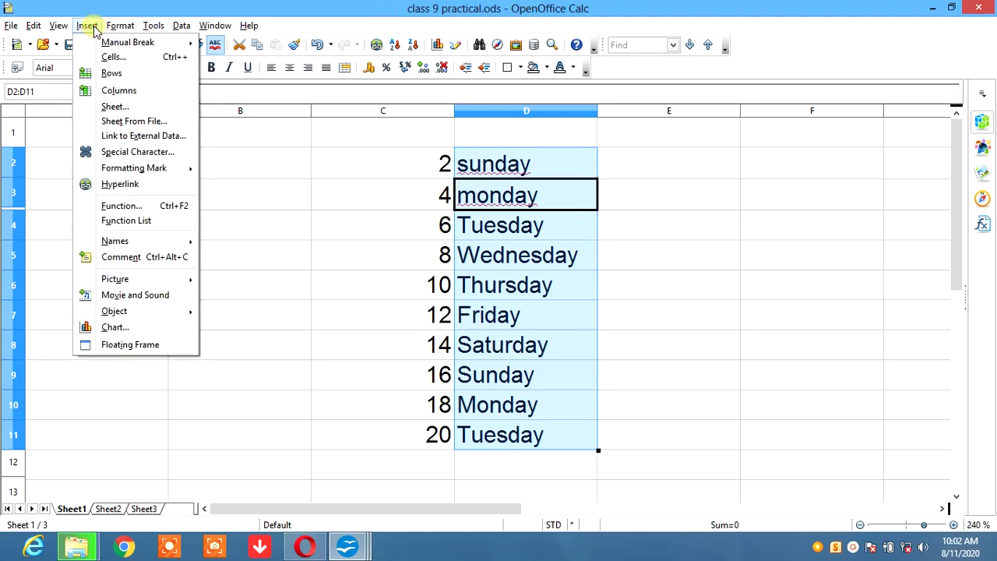
left_click(109, 58)
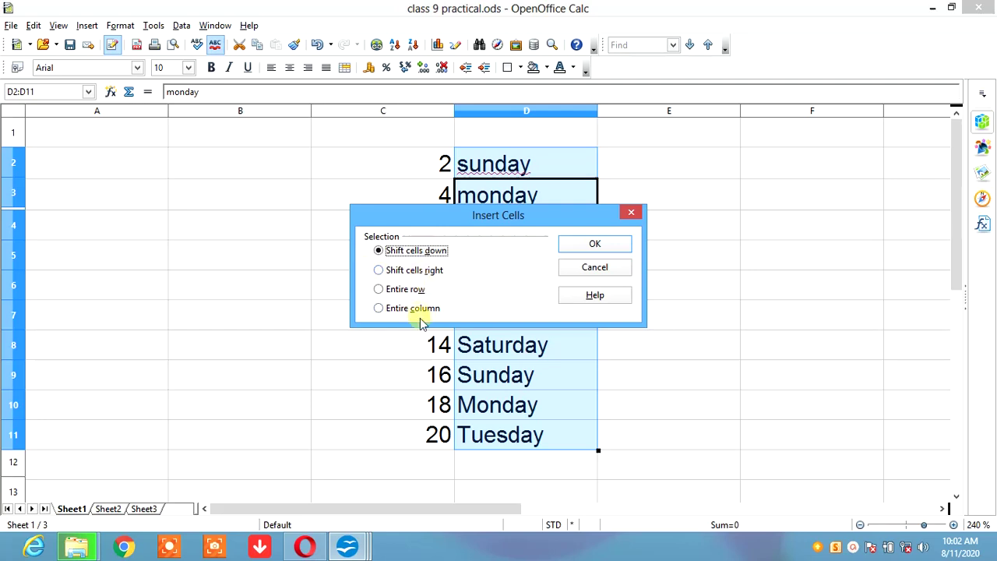
left_click(427, 272)
left_click(615, 244)
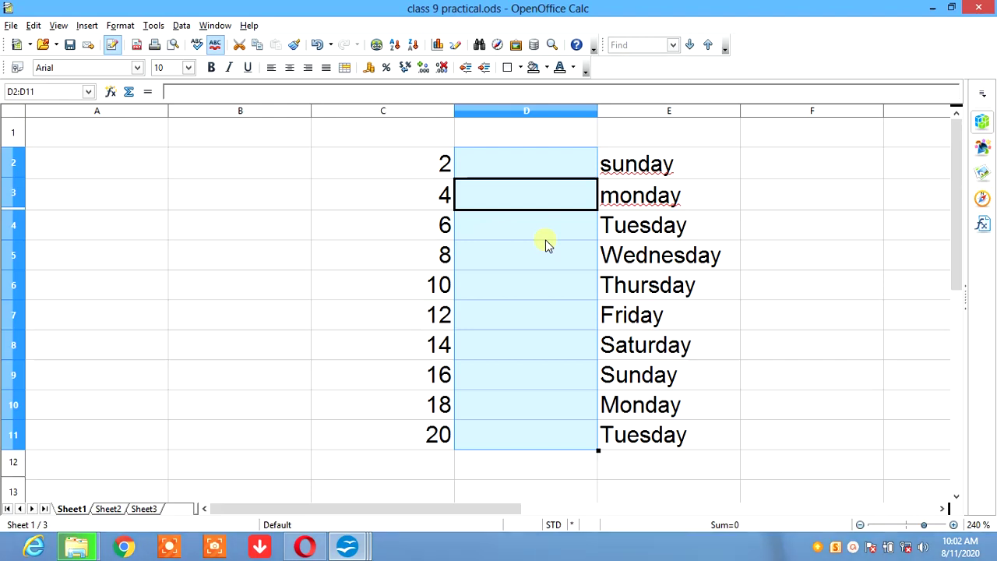
left_click(693, 265)
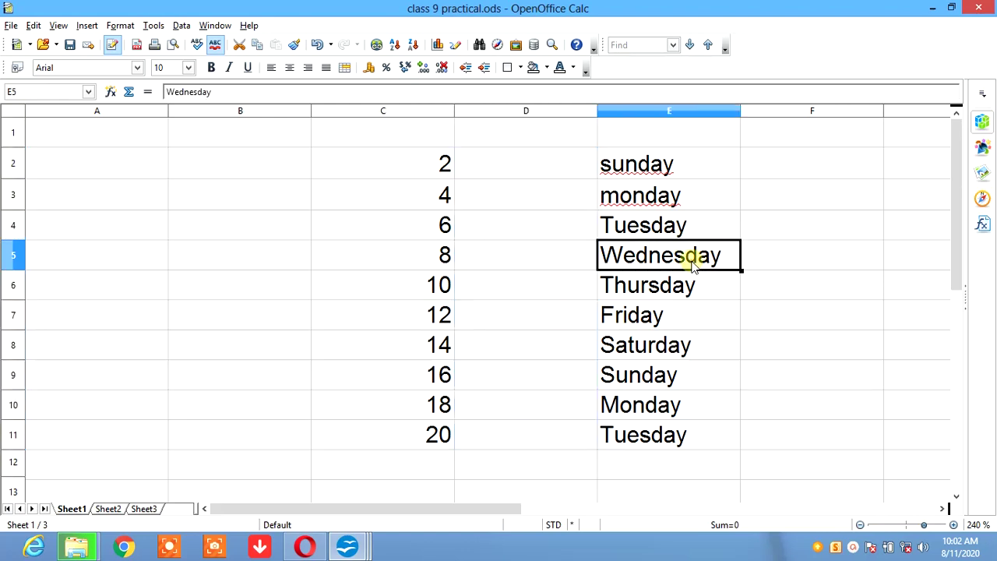
Step: Insert a whole blank row at row 5, pushing 8/Wednesday and below down one row
left_click(88, 26)
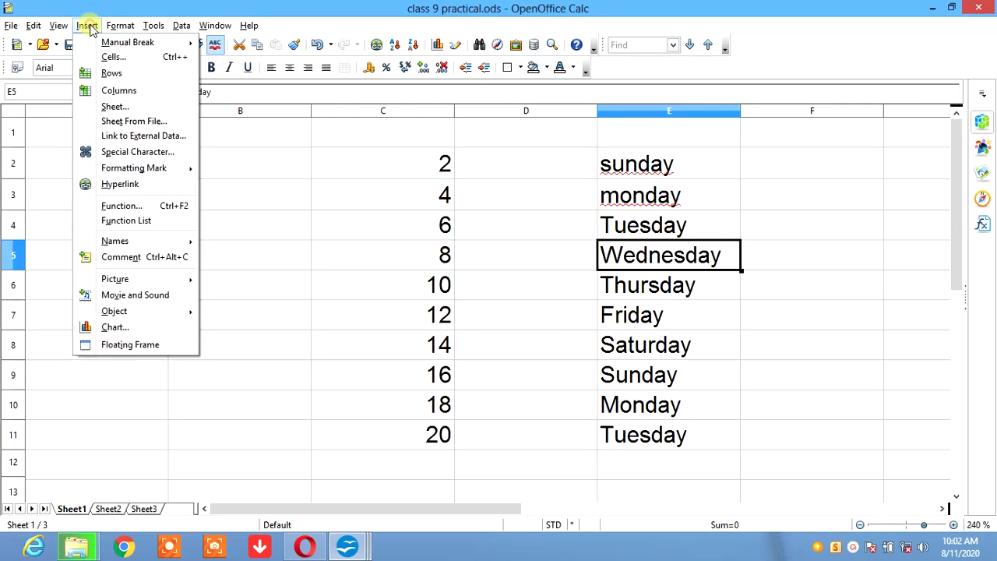
left_click(109, 73)
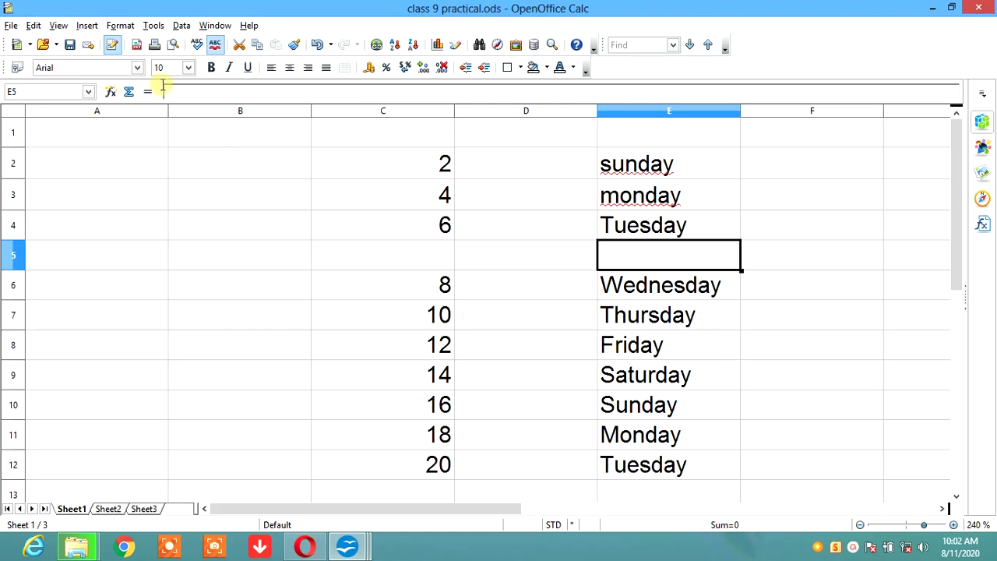
left_click(84, 27)
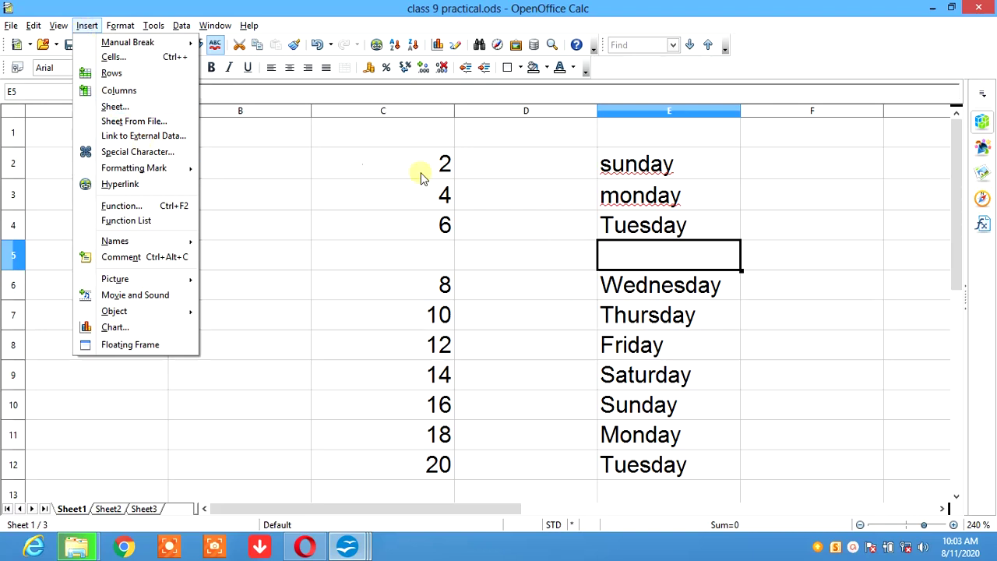
left_click(697, 260)
Step: Delete the Wednesday cell E6 with cells shifting up, then select the day names E2:E11
left_click(643, 285)
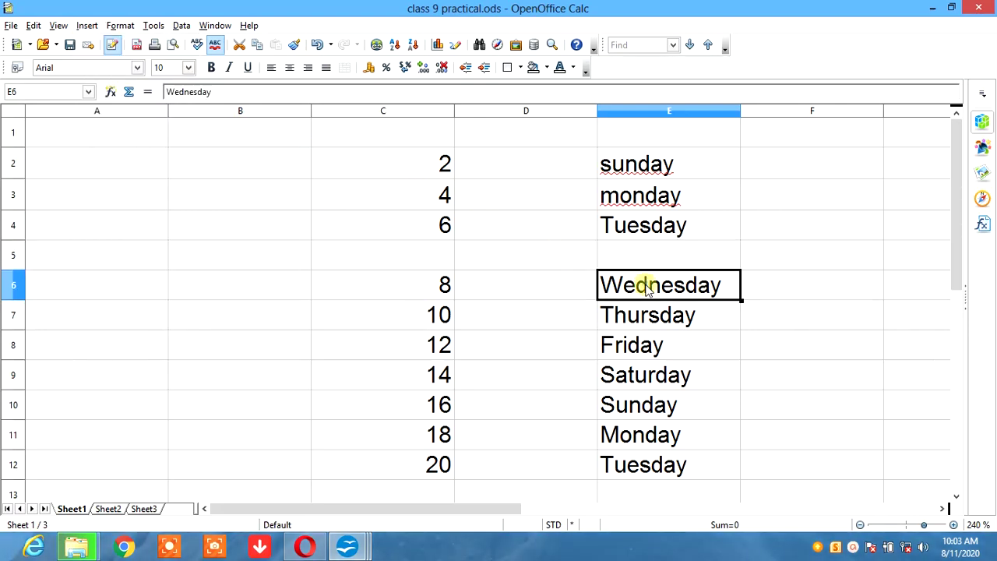
right_click(645, 285)
left_click(688, 349)
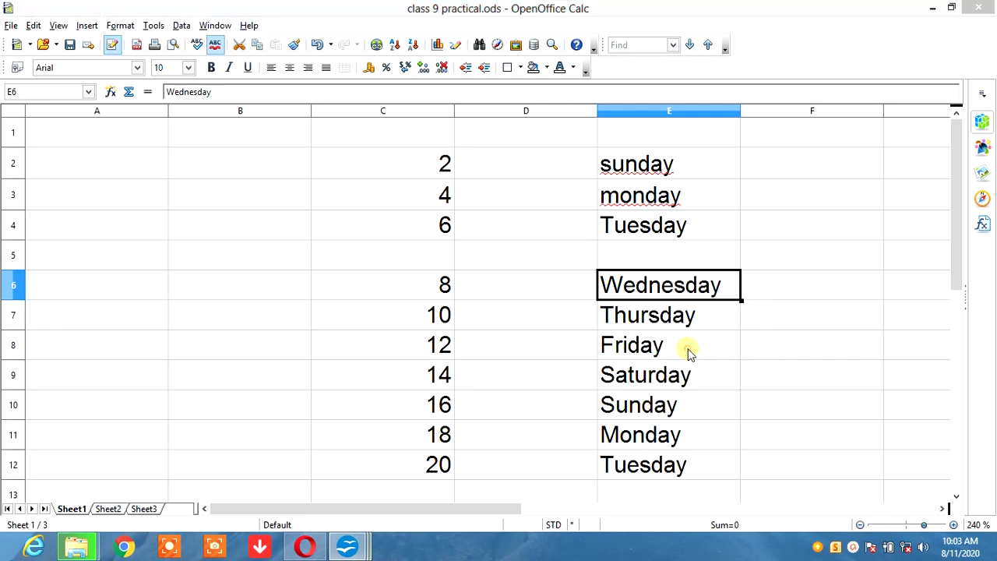
left_click(617, 246)
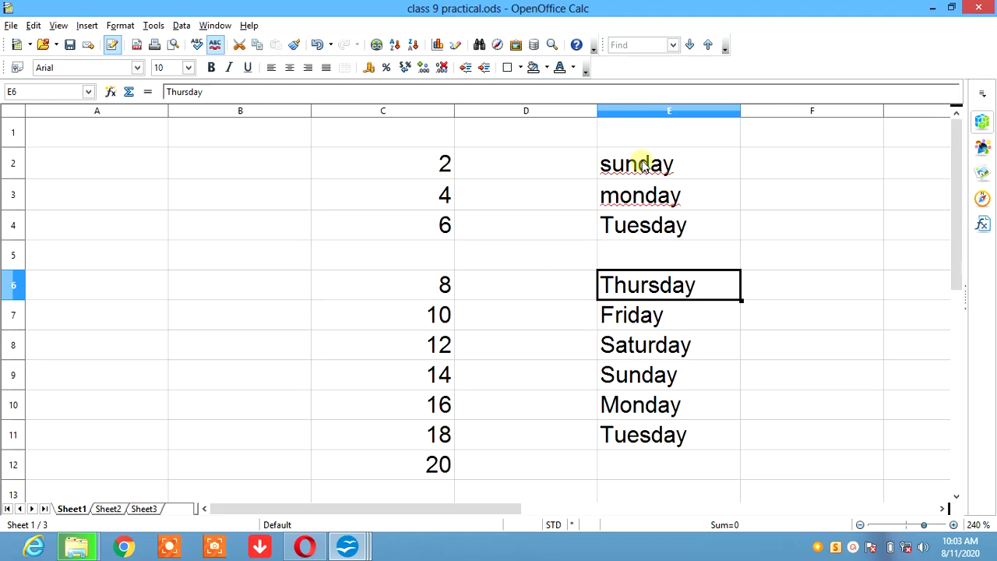
left_click_drag(643, 166, 643, 435)
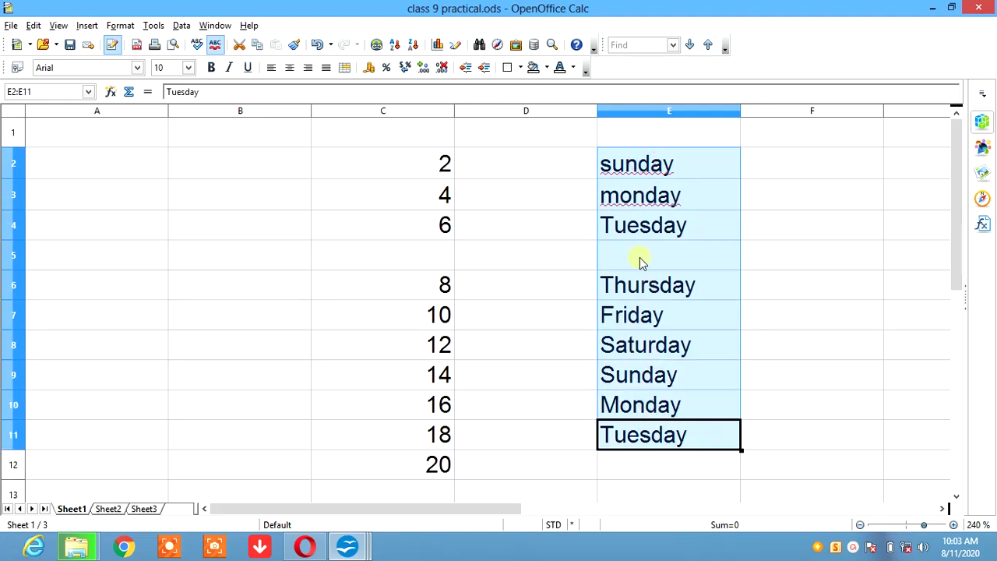
Step: Freeze panes at E11 to fix rows 1–10 and columns A–D, then select E1:E10
left_click(215, 27)
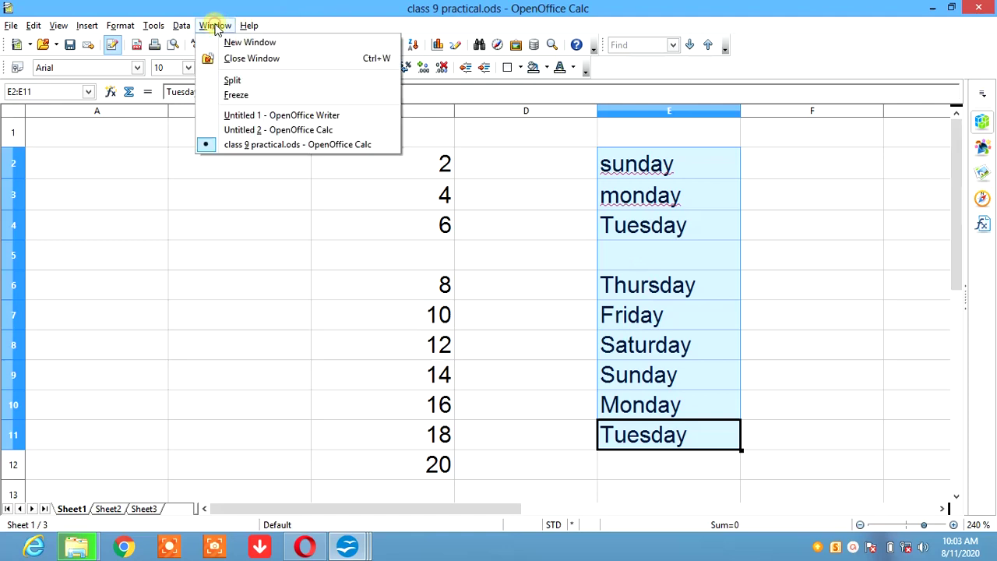
left_click(221, 96)
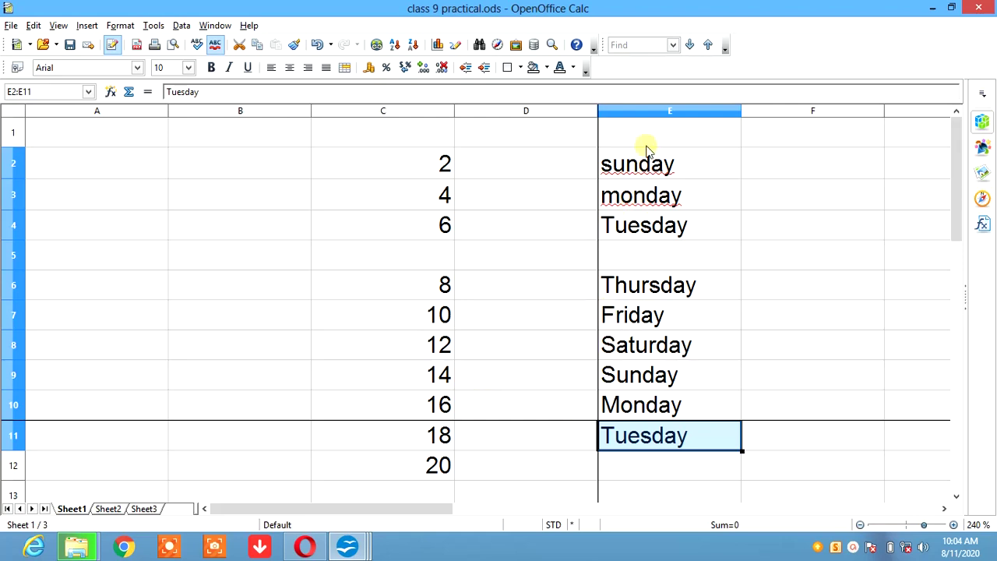
left_click_drag(643, 137, 662, 407)
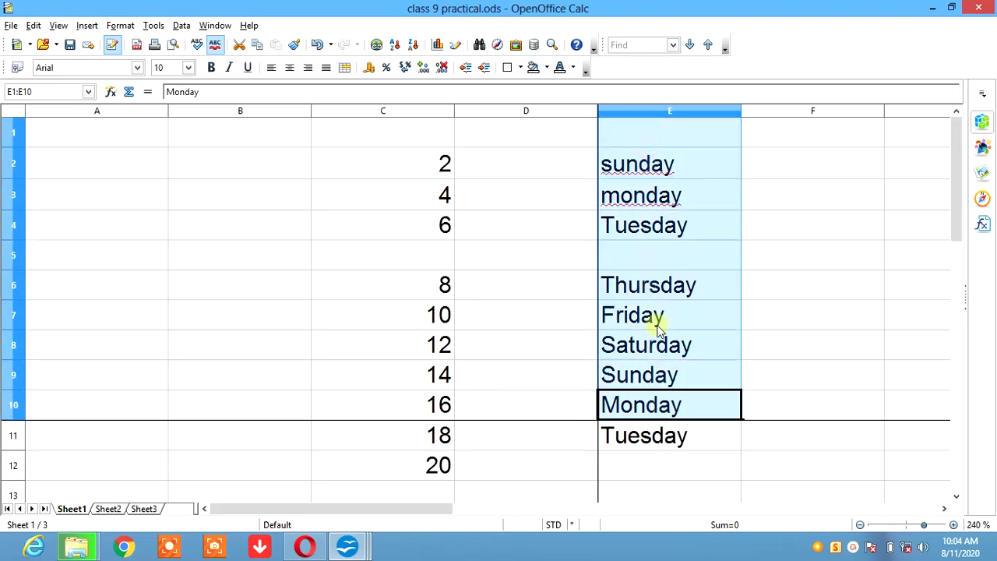
Step: Unfreeze the panes, confirm the whole sheet scrolls freely, and select cell C3
left_click(215, 25)
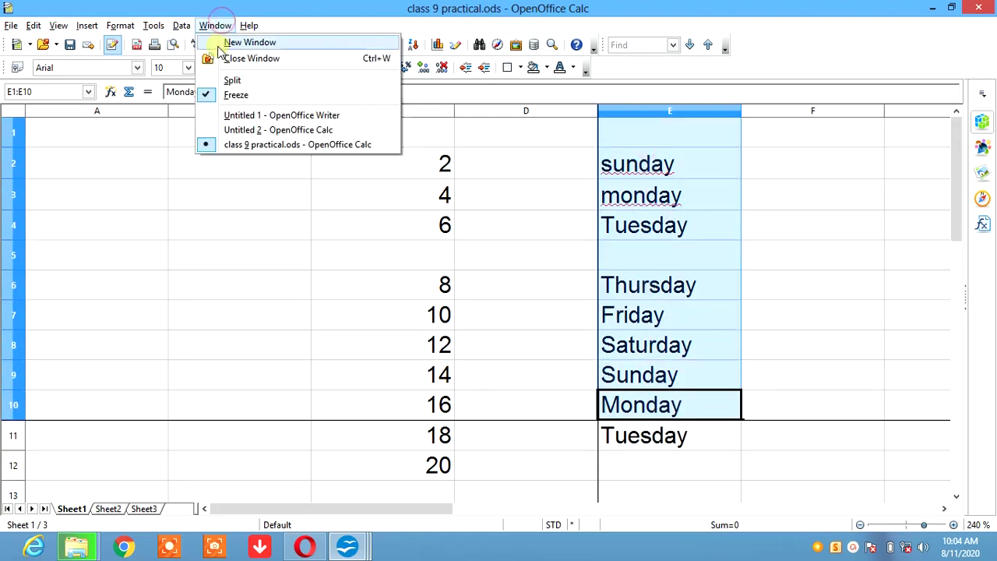
left_click(210, 96)
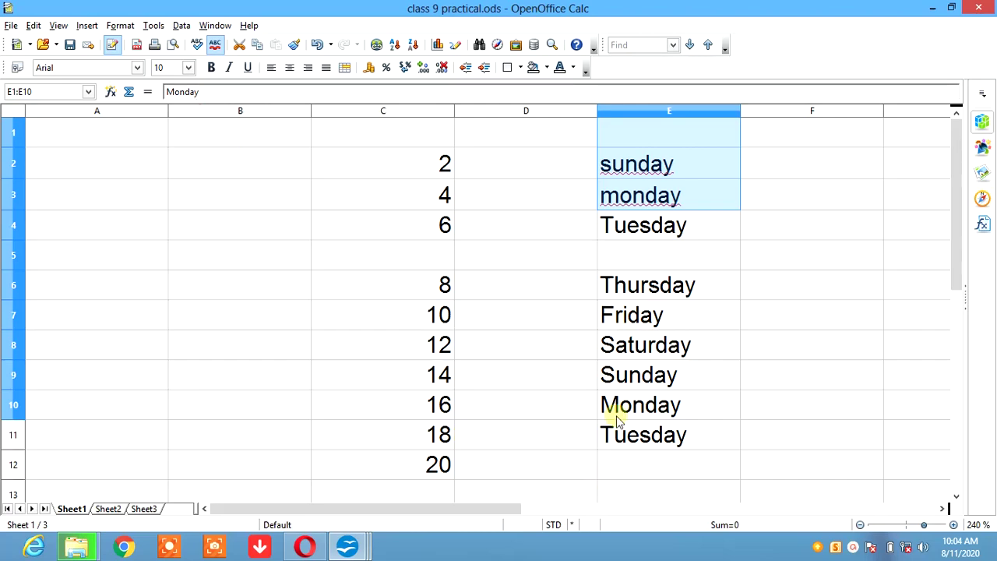
scroll(616, 418, "down", 2)
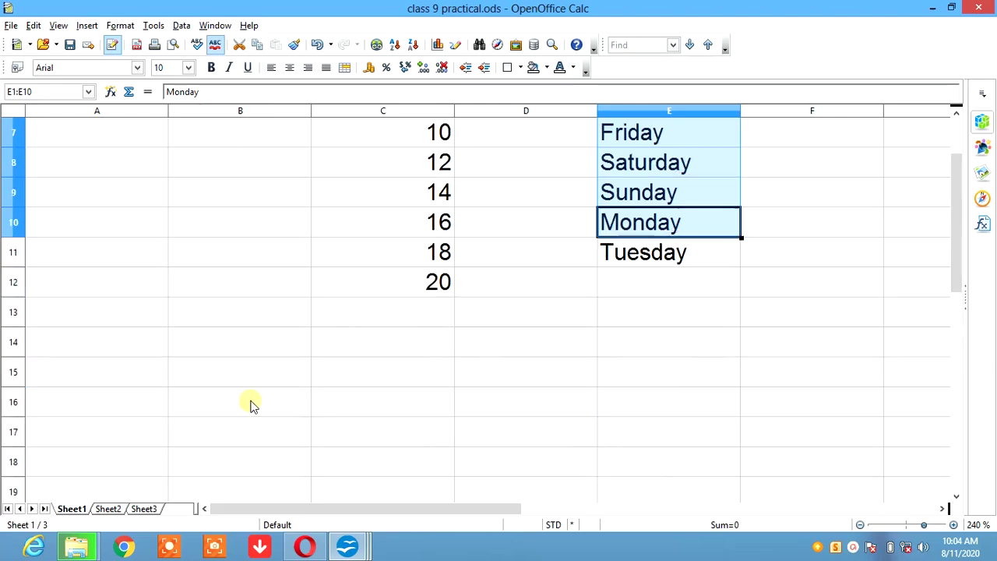
scroll(251, 404, "up", 1)
scroll(251, 404, "up", 1)
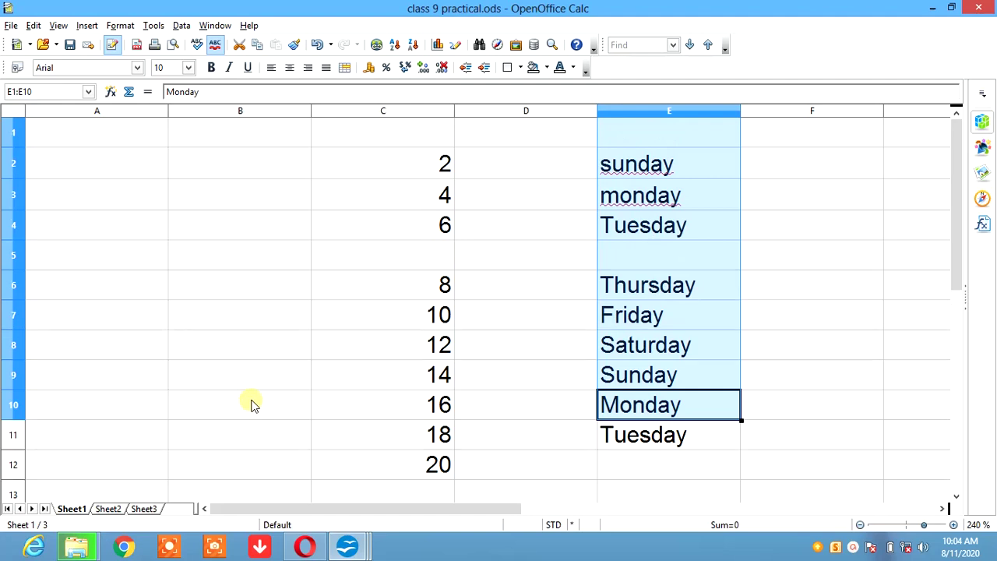
left_click(355, 208)
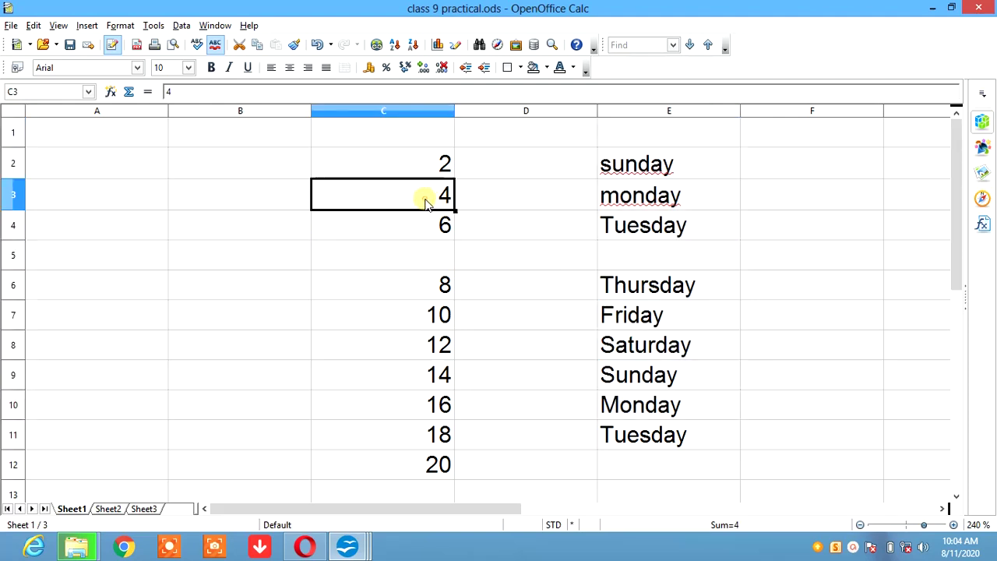
left_click_drag(426, 203, 680, 215)
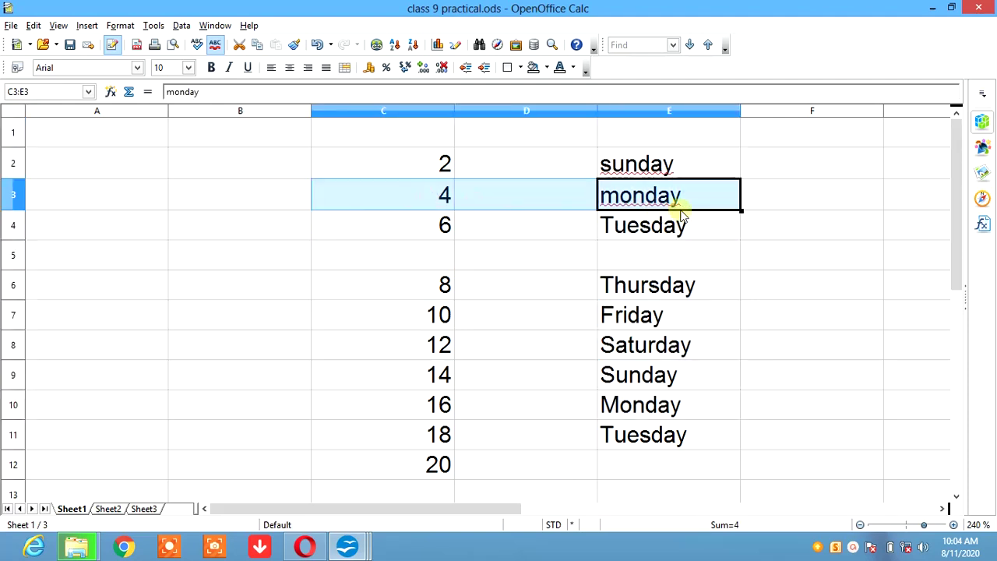
left_click(219, 27)
left_click(218, 82)
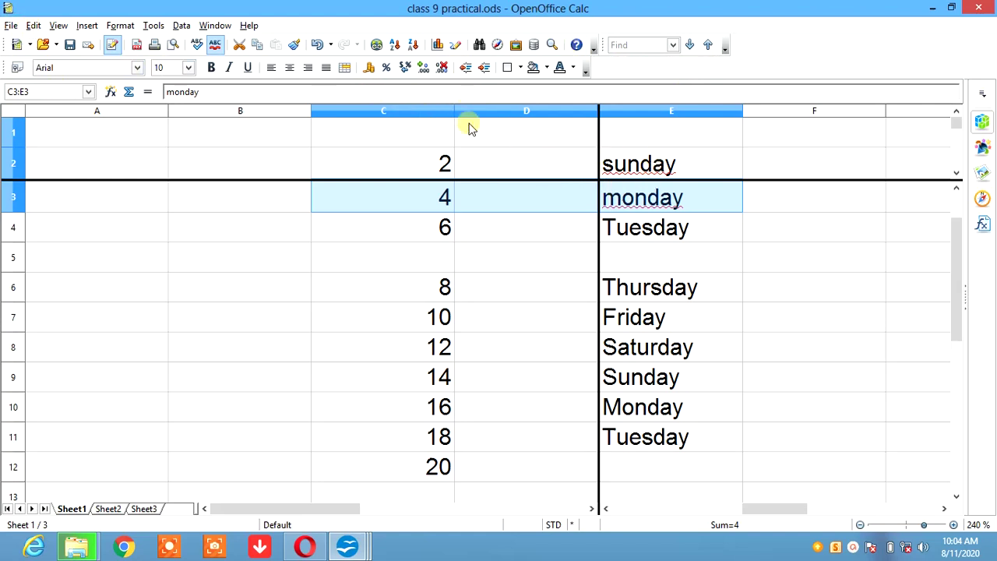
left_click(214, 26)
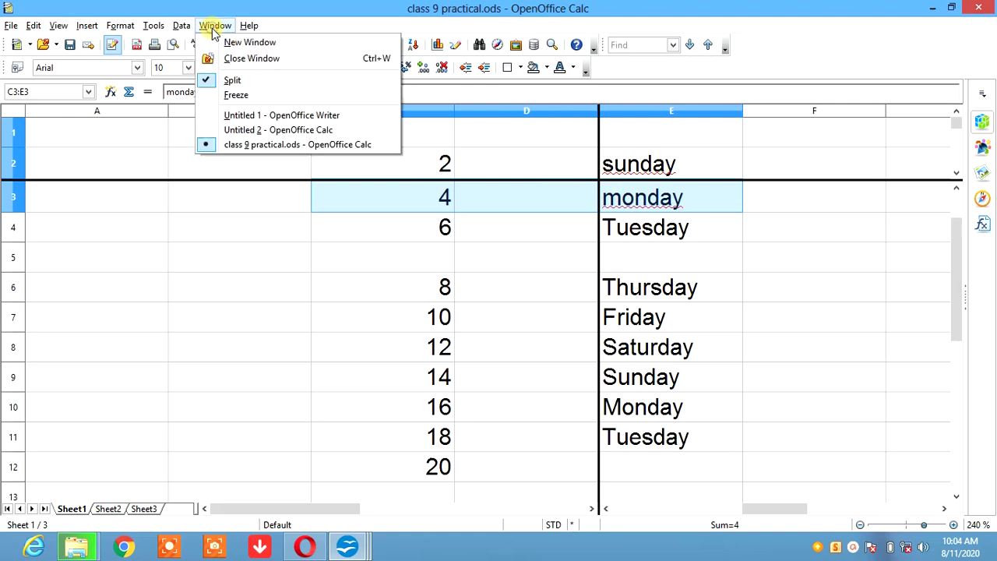
left_click(210, 81)
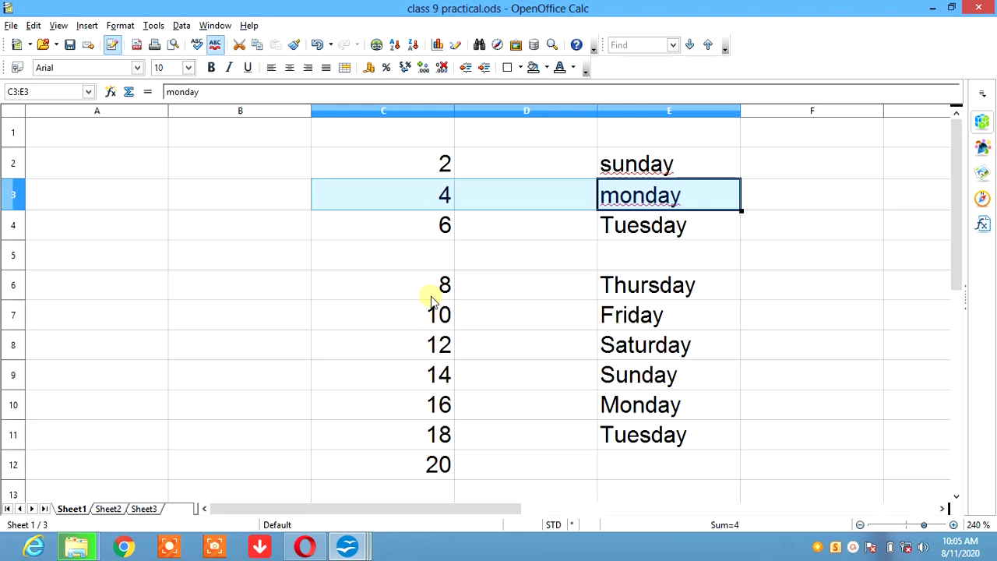
left_click(547, 232)
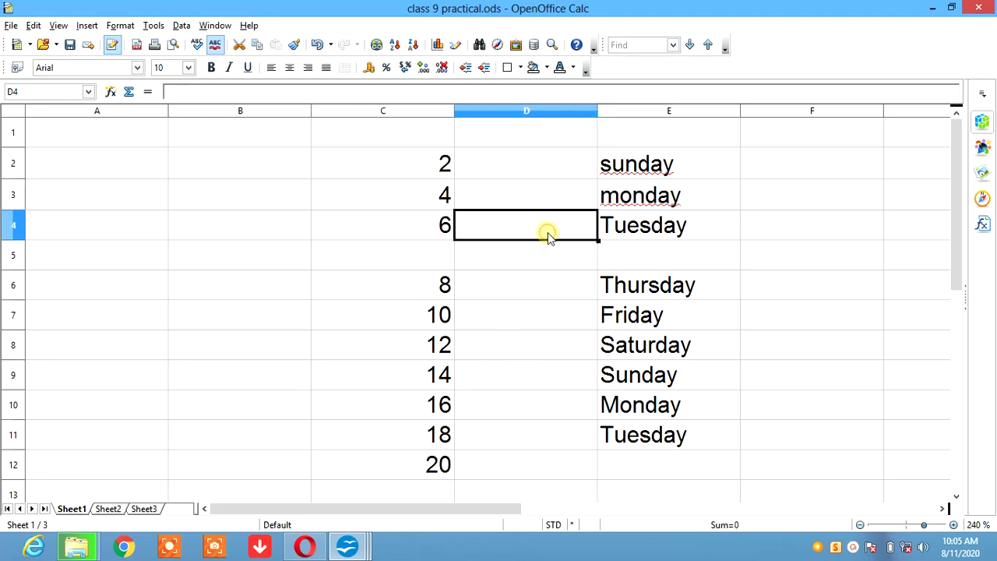
Step: From E2, split the sheet vertically near the right edge and shift the left pane toward column E
left_click(684, 164)
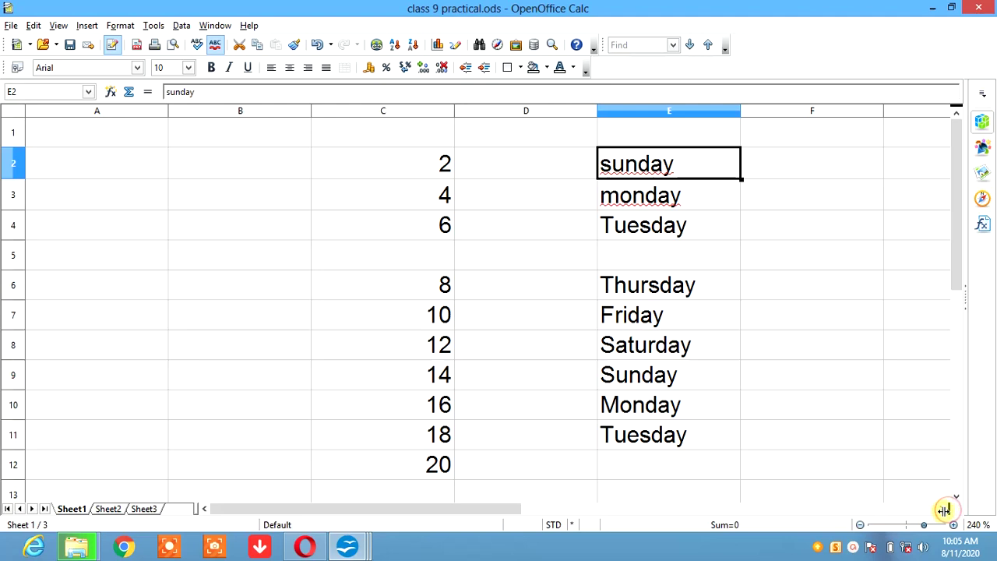
left_click_drag(947, 509, 892, 518)
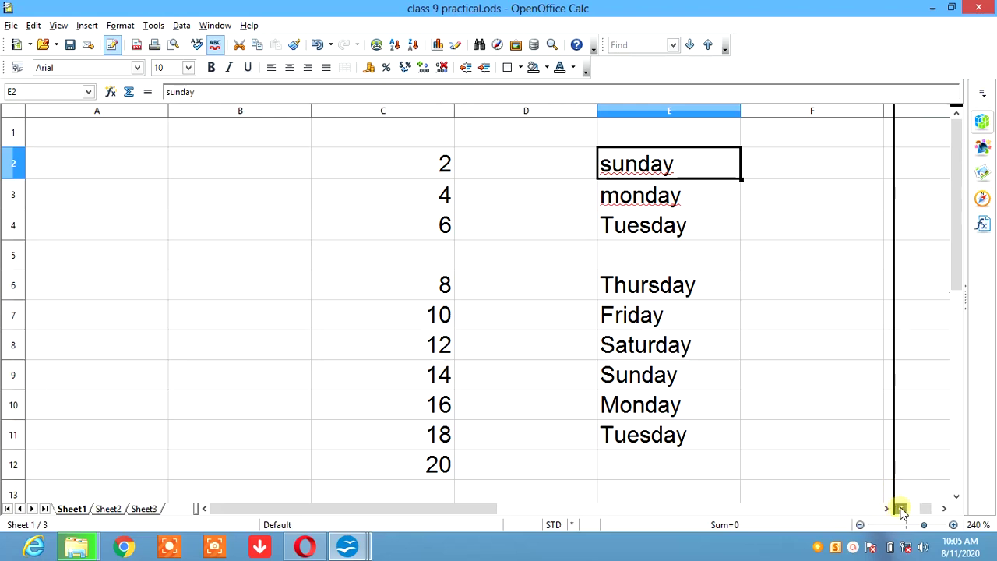
left_click(897, 509)
left_click(888, 509)
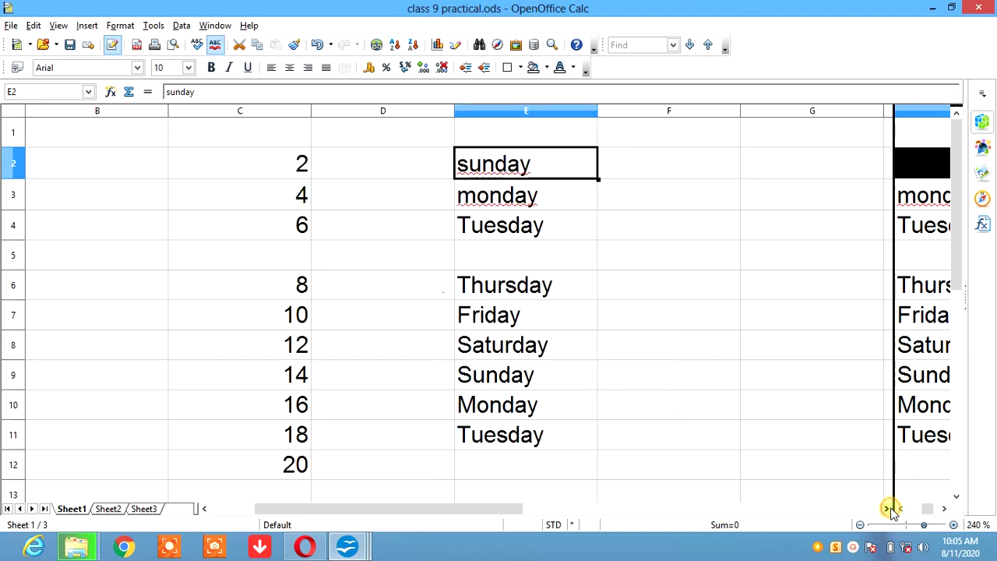
left_click(888, 509)
left_click(888, 509)
left_click(888, 509)
left_click(888, 508)
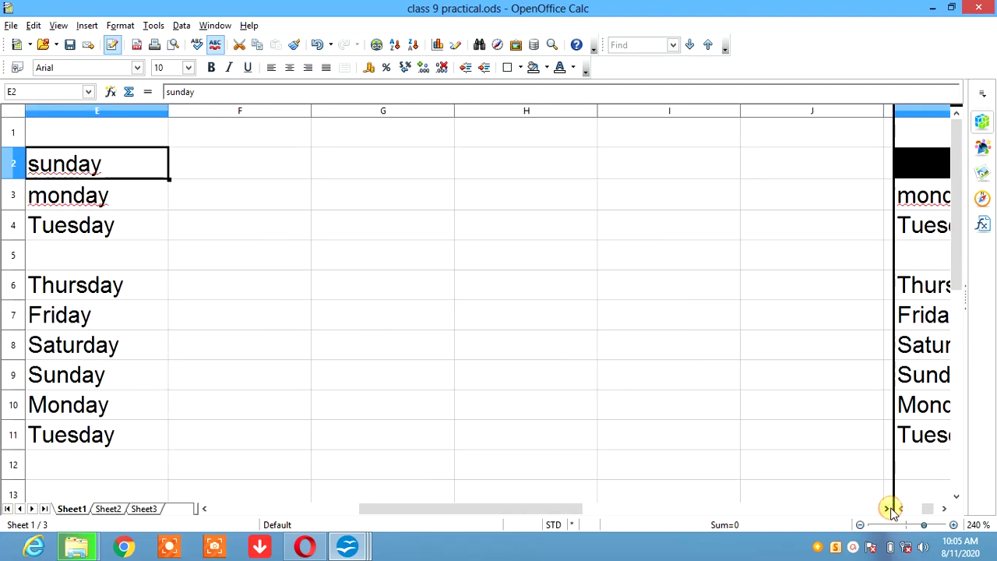
left_click(888, 509)
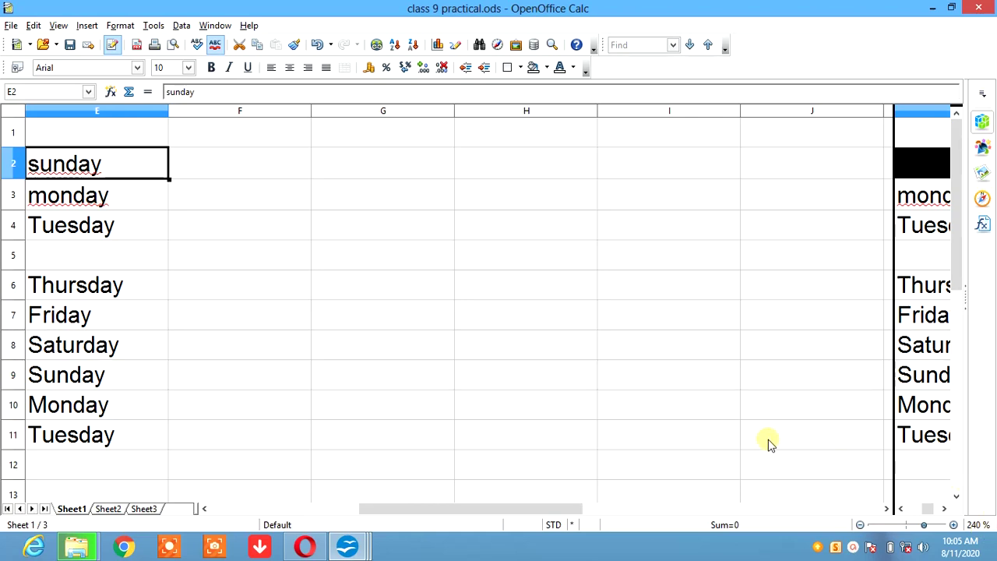
left_click(11, 26)
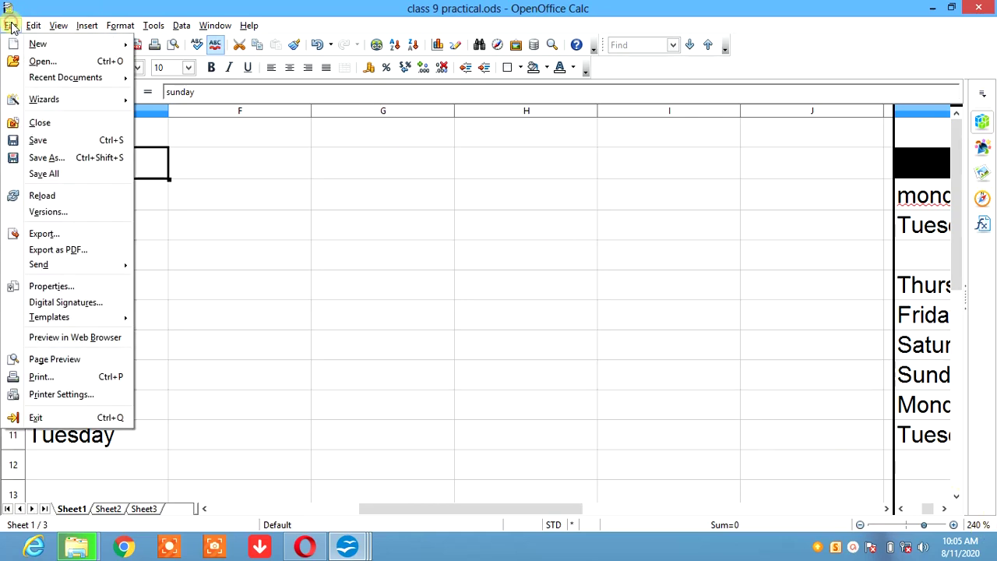
left_click(43, 285)
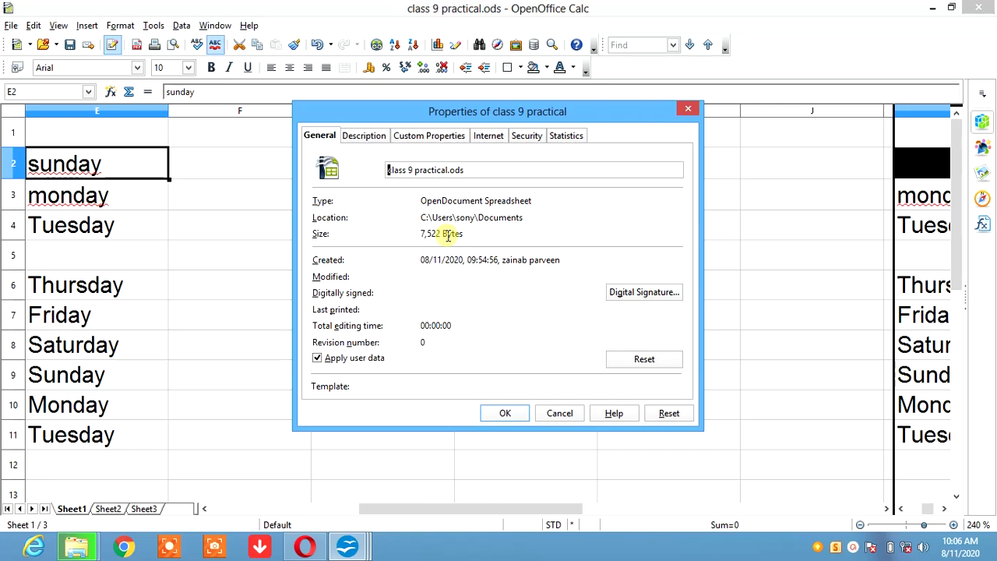
left_click(366, 140)
left_click(407, 138)
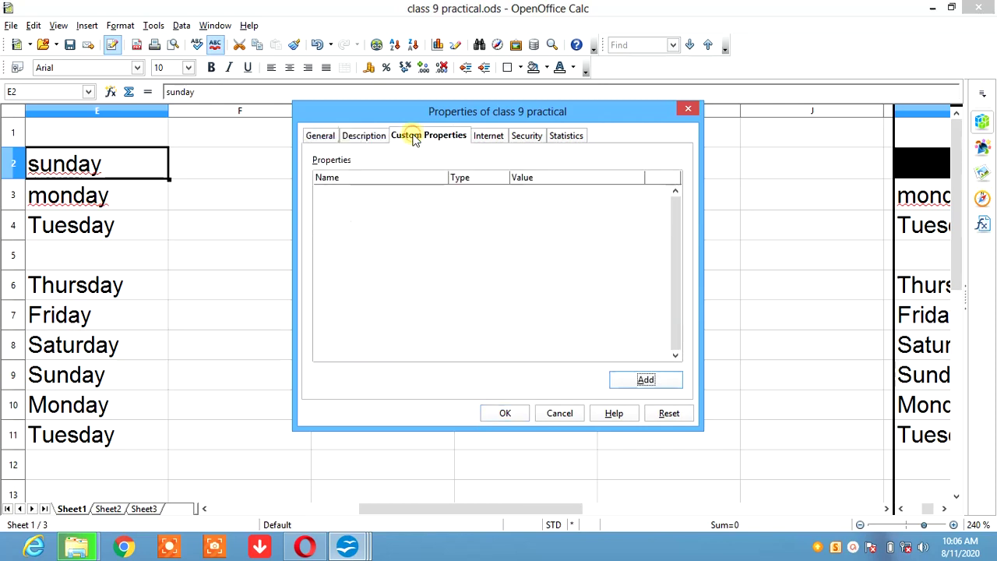
left_click(486, 133)
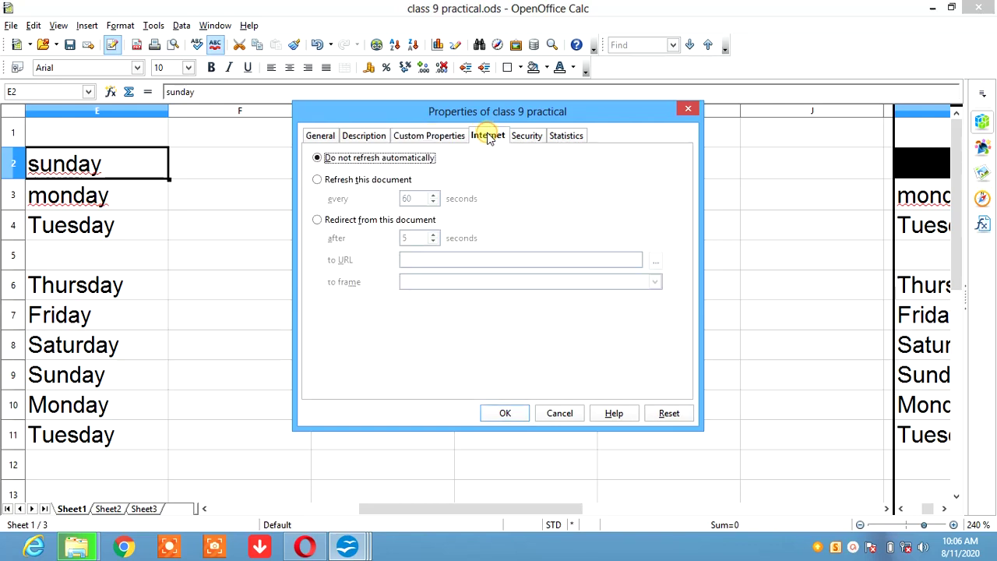
left_click(522, 139)
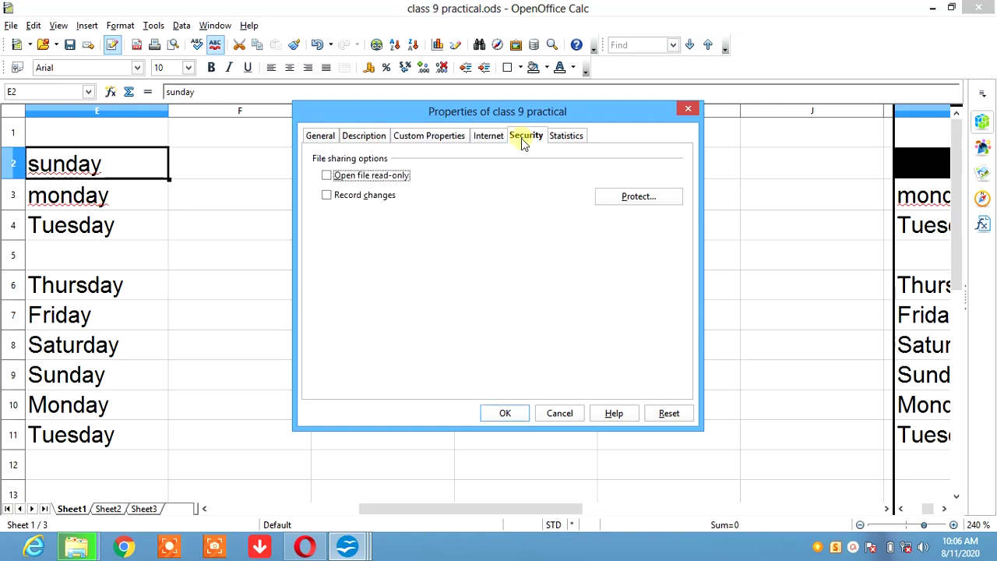
left_click(570, 140)
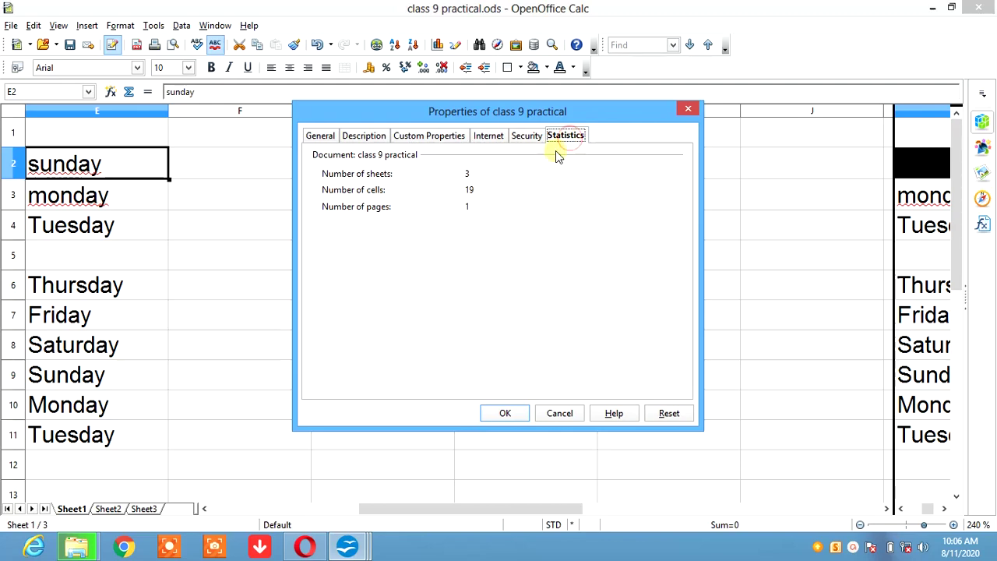
left_click(325, 142)
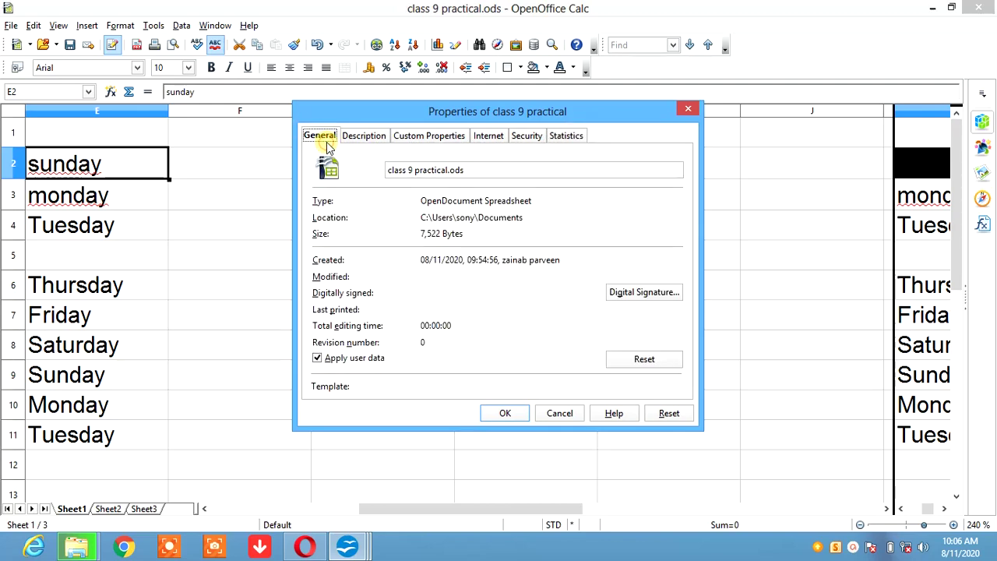
left_click(683, 113)
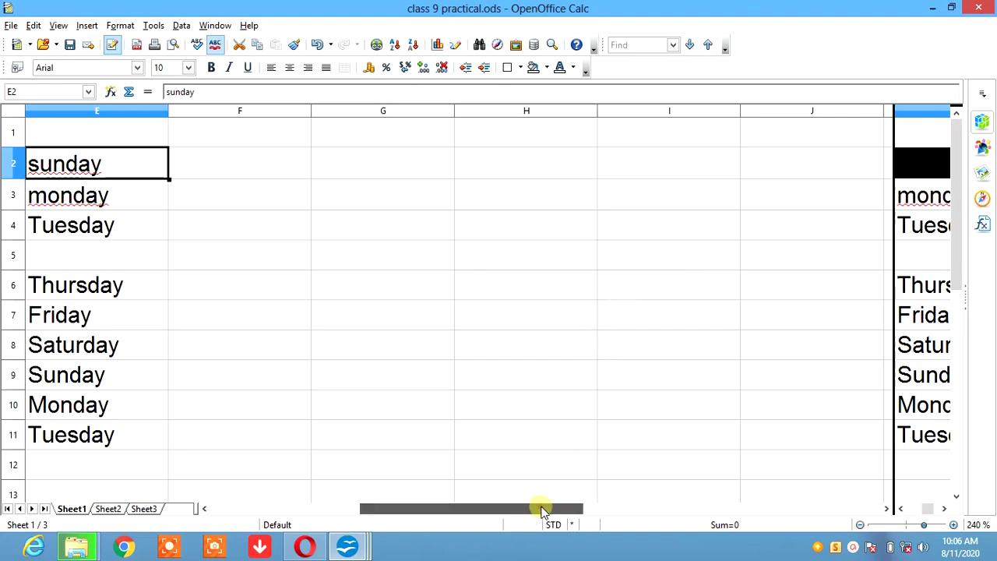
left_click_drag(543, 508, 369, 510)
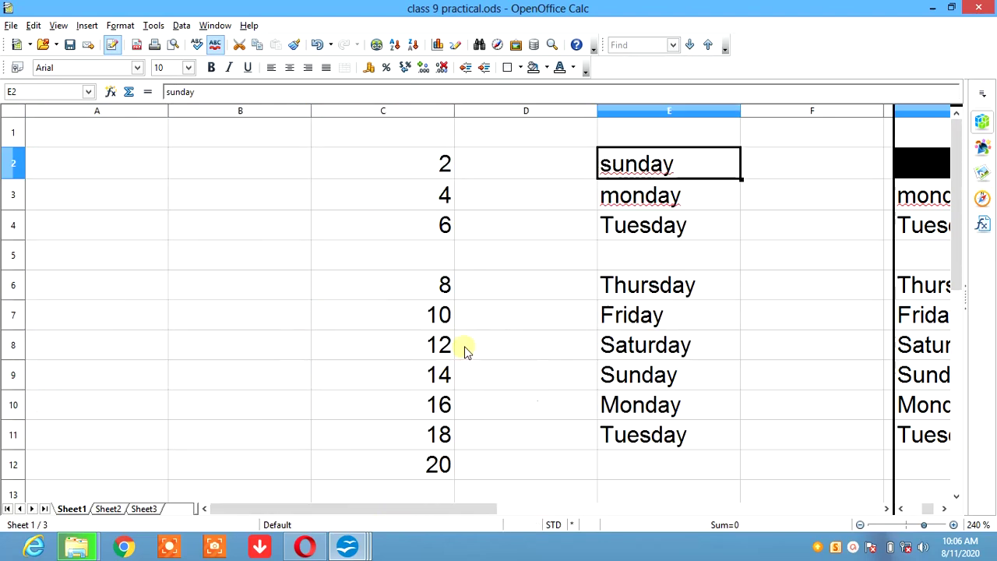